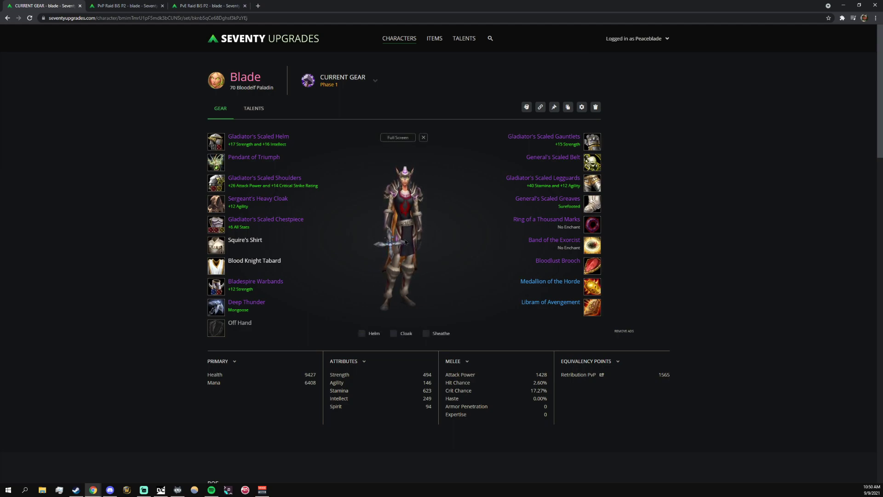
Replace the enchant on the Deep Thunder weapon with Enchant 2H Weapon - Savagery
left_click_drag(452, 264, 381, 269)
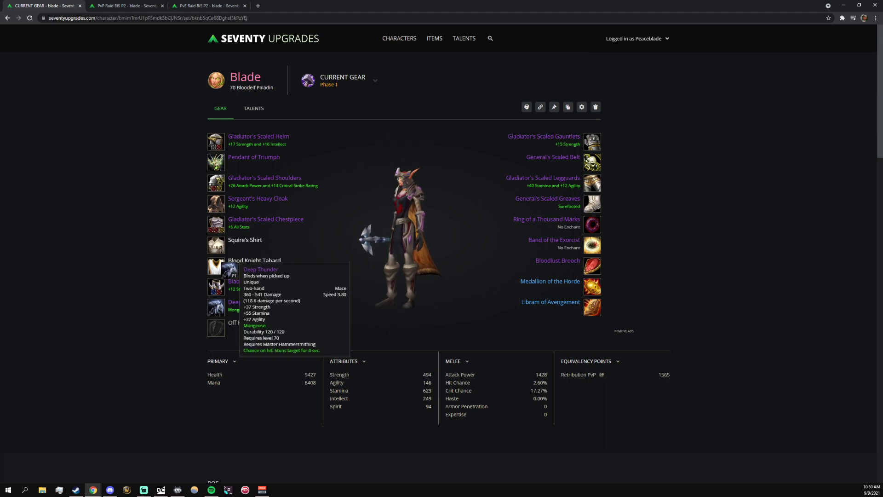
left_click(215, 306)
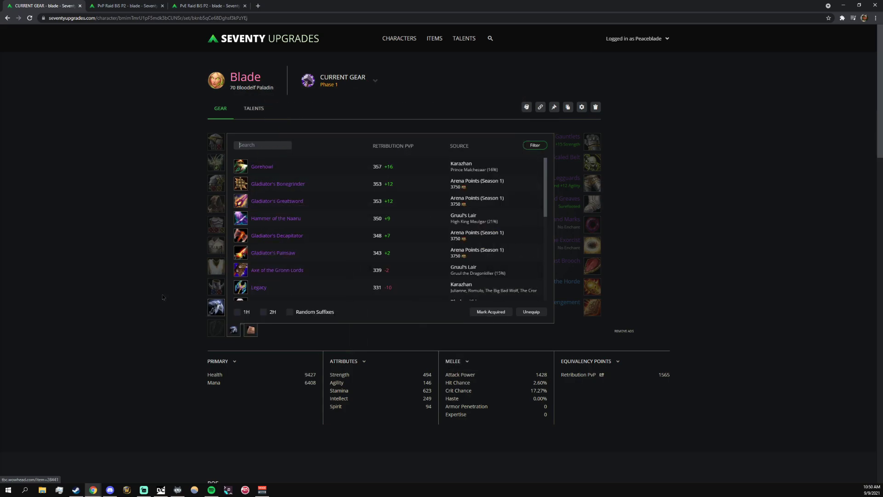
left_click(217, 315)
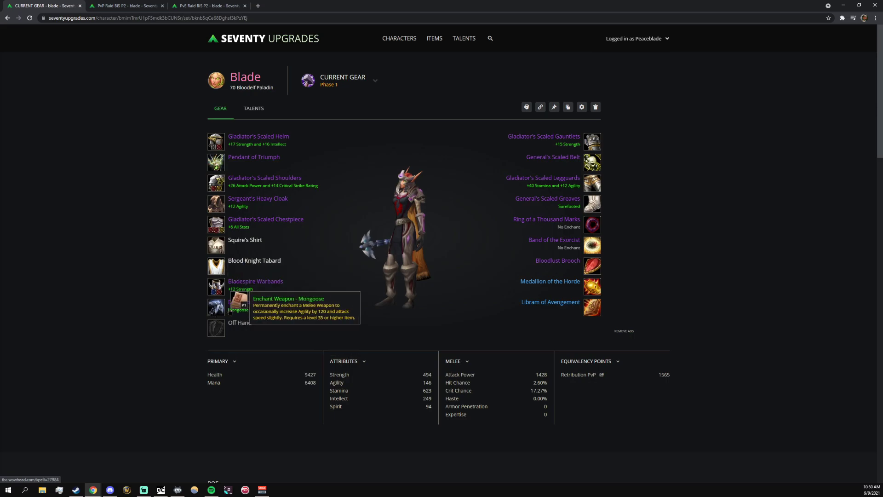
left_click(216, 308)
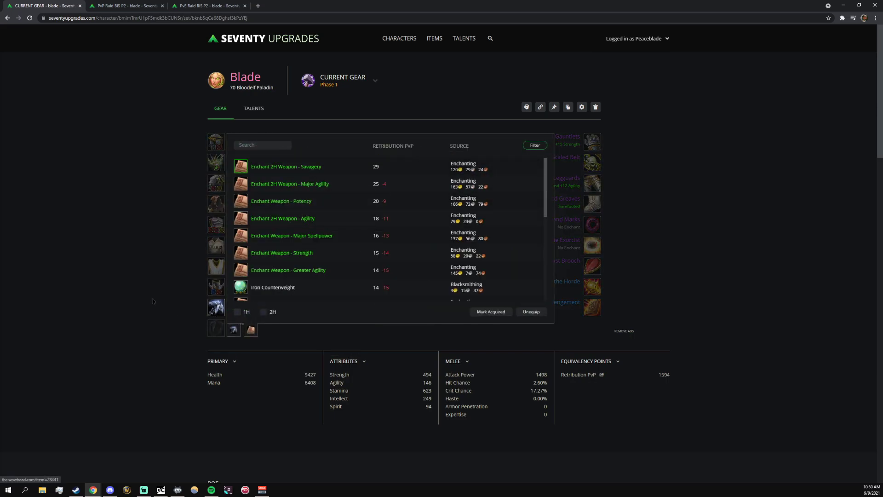
left_click(279, 169)
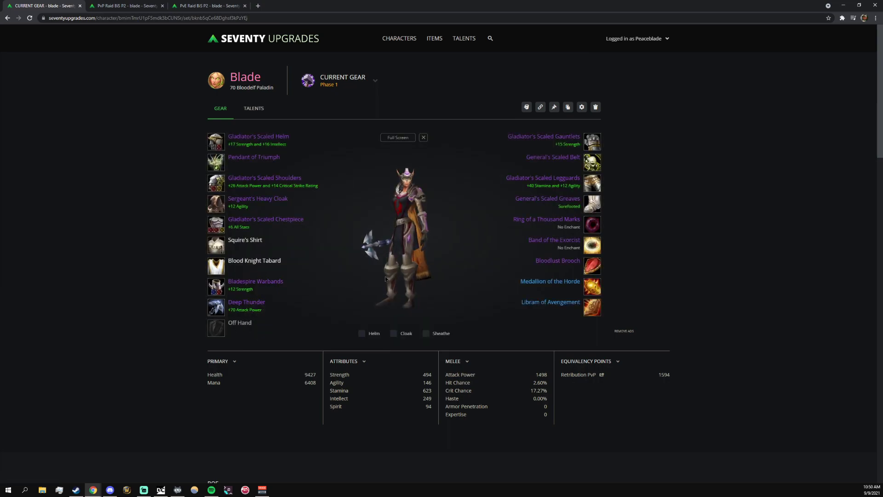
left_click_drag(395, 271, 423, 272)
Review the alternatives for the leg and hand slots, comparing Gauntlets of Martial Perfection with the equipped gauntlets
mouse_move(216, 141)
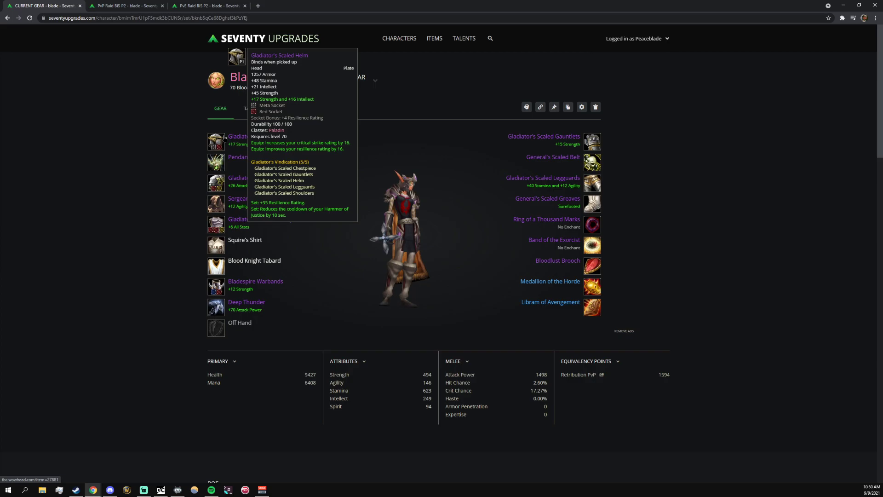
left_click(593, 184)
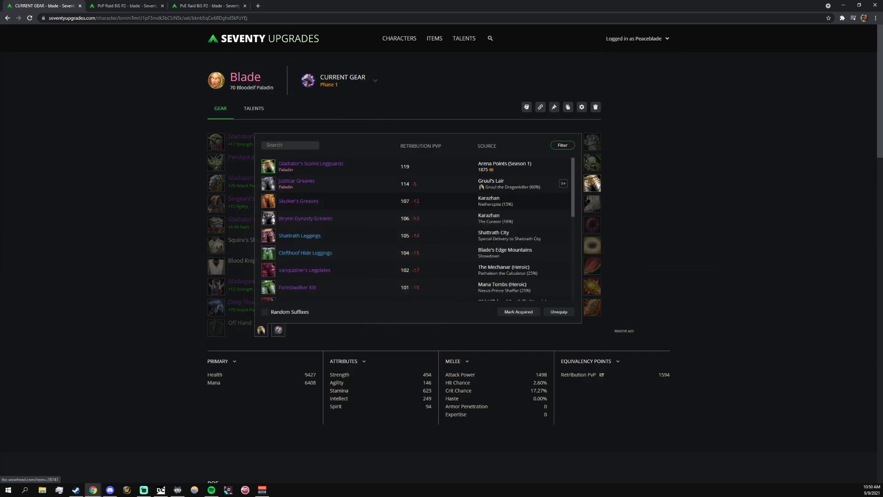
left_click(592, 142)
left_click(593, 142)
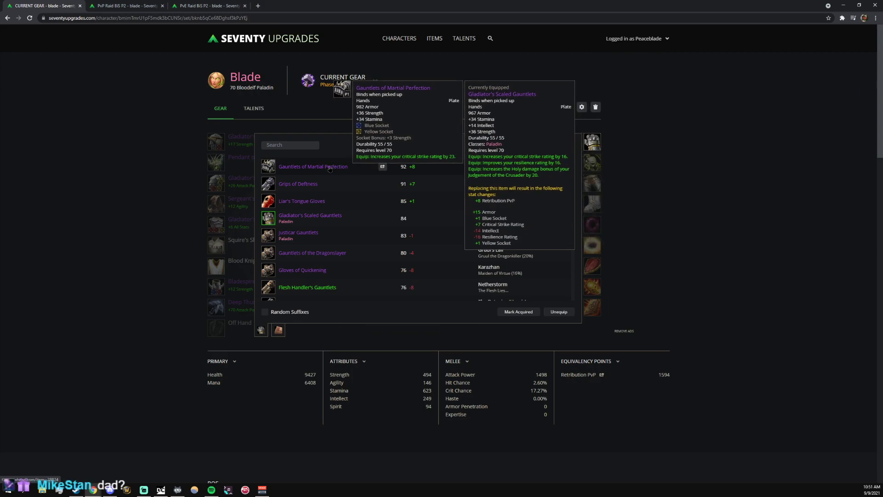
left_click(688, 211)
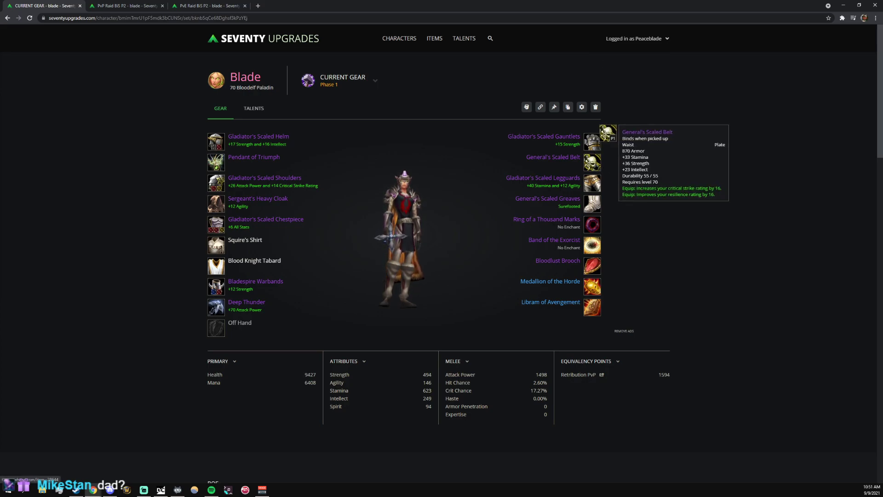
Review the alternative items for the General's Scaled Belt and General's Scaled Greaves
left_click(593, 162)
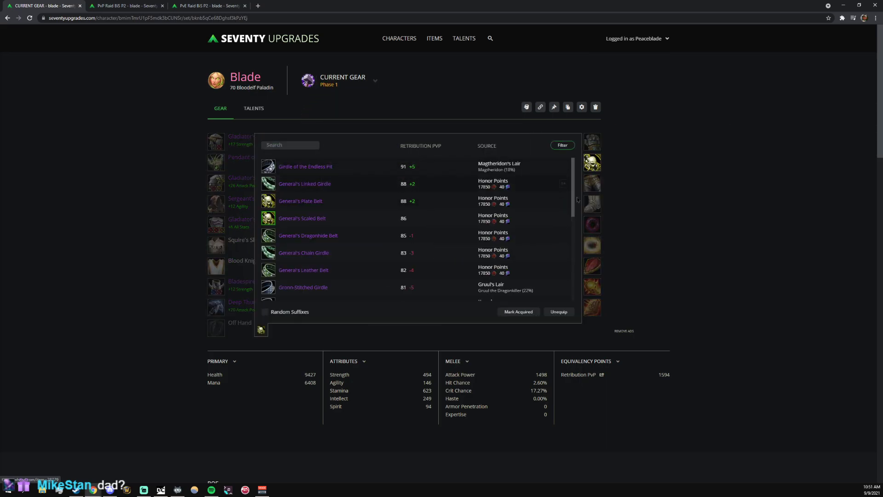
left_click(286, 202)
left_click(592, 203)
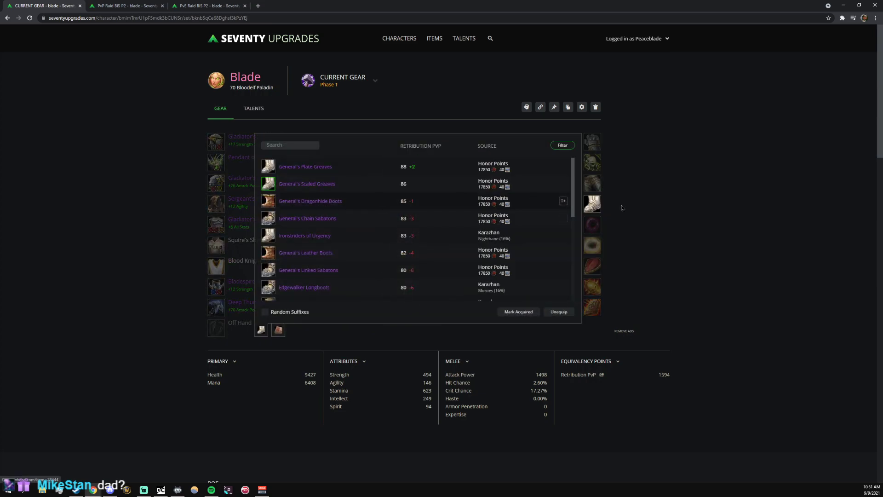
left_click(662, 253)
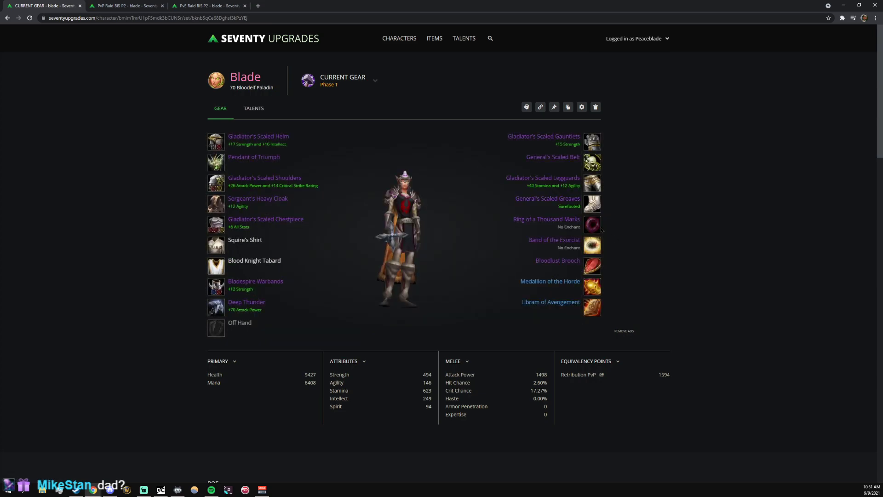
left_click(589, 210)
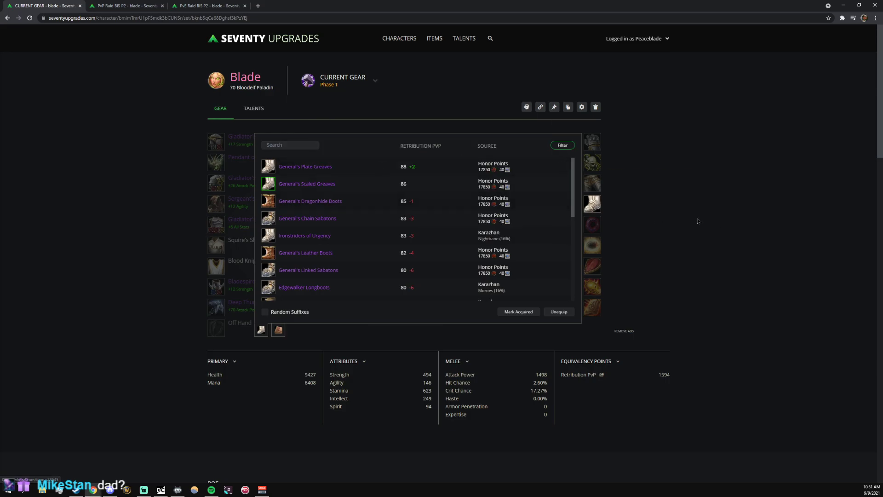
key("Escape")
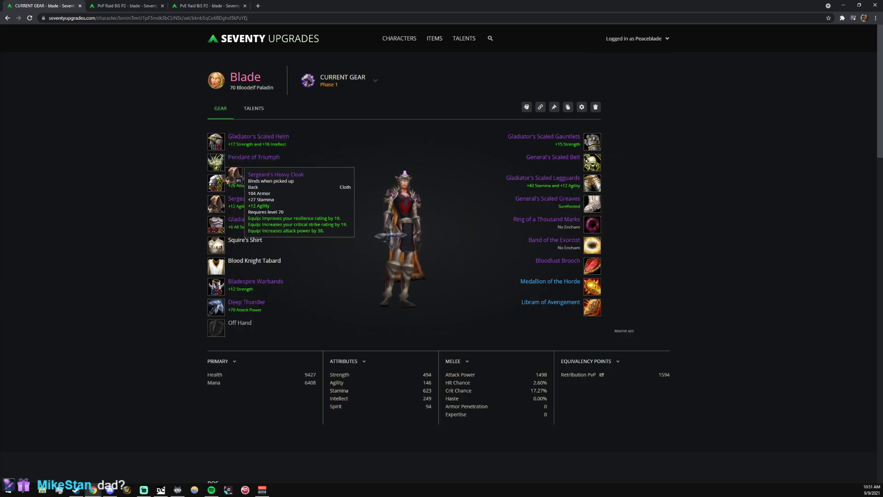
Socket an Insightful Earthstorm Diamond into the meta socket of the Gladiator's Scaled Helm
mouse_move(230, 229)
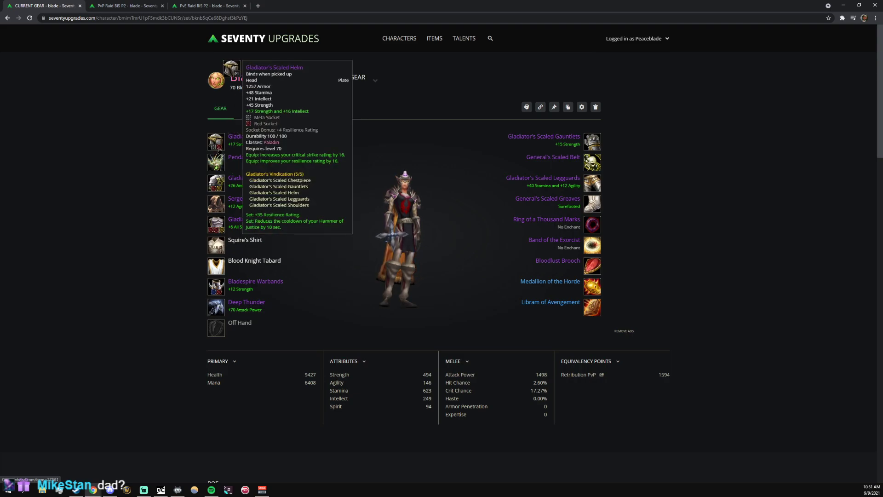
mouse_move(221, 148)
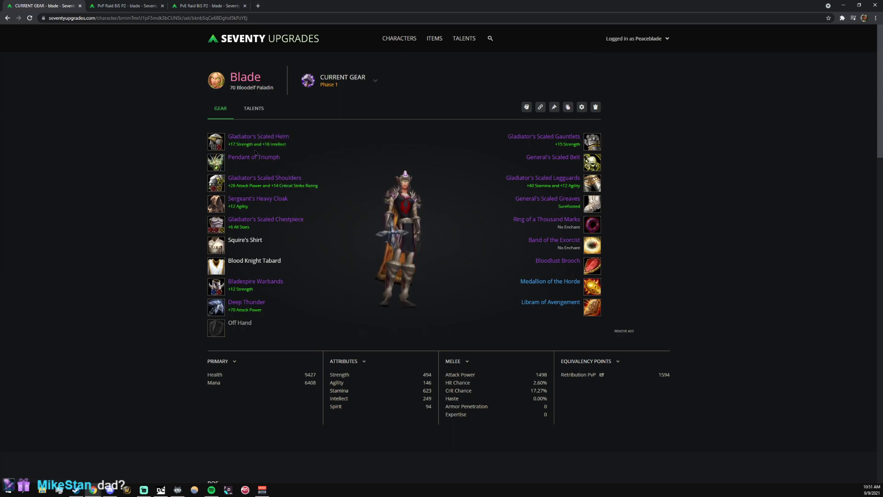
left_click(251, 137)
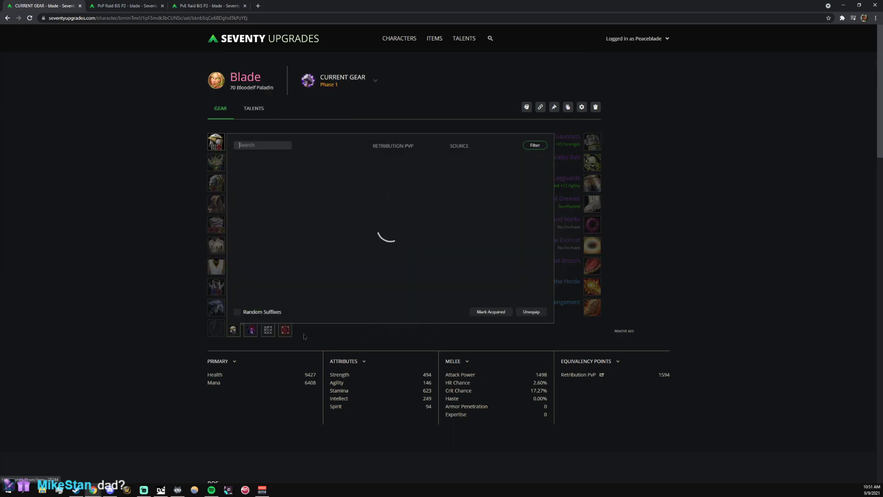
left_click(269, 335)
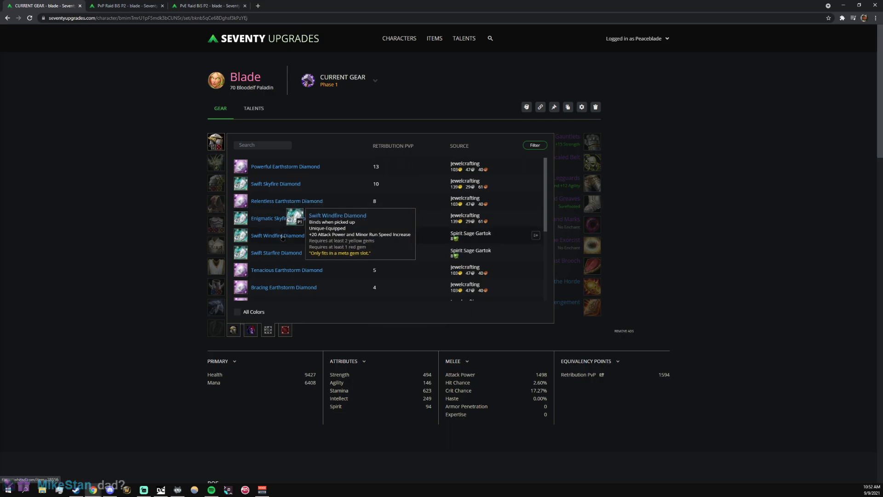
scroll(292, 254, "down", 1)
scroll(294, 248, "down", 2)
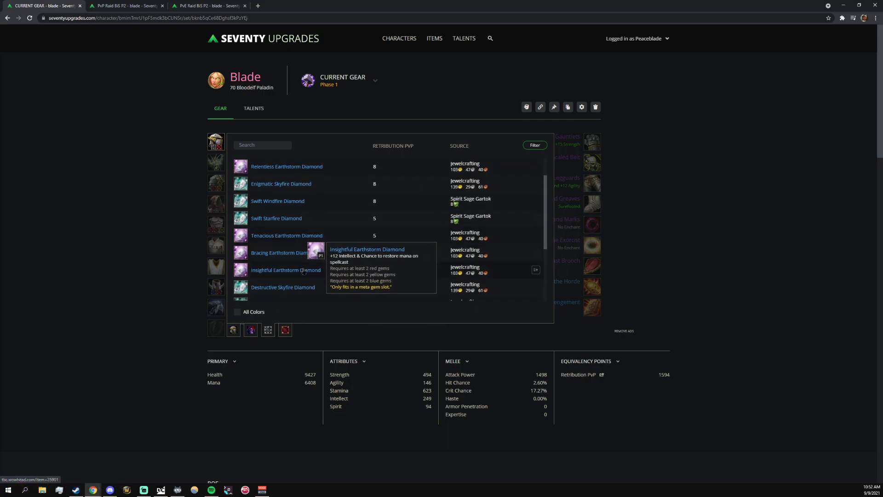
left_click(156, 205)
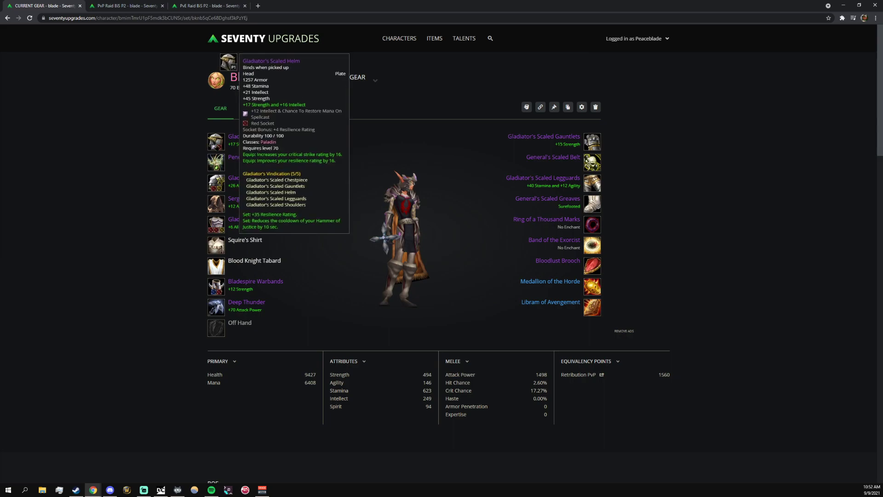
Compare the wrist and belt options, and equip General's Scaled Bracers in place of the Bladespire Warbands
left_click(216, 289)
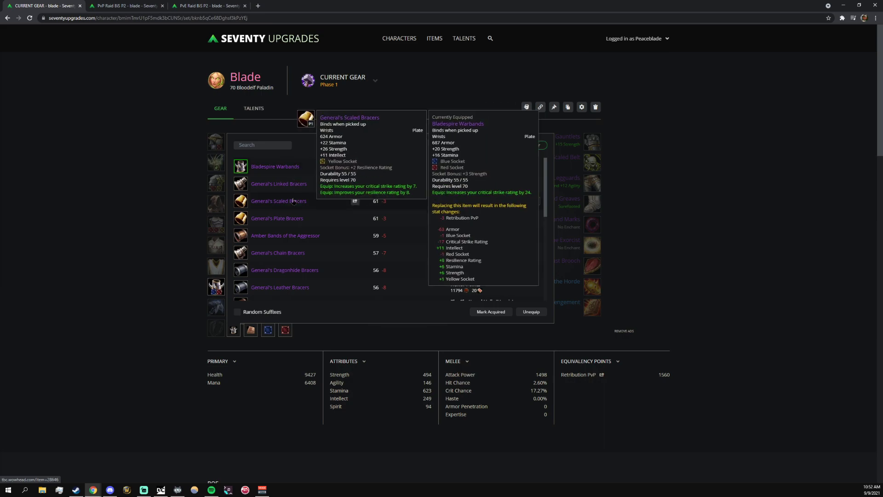
left_click(570, 156)
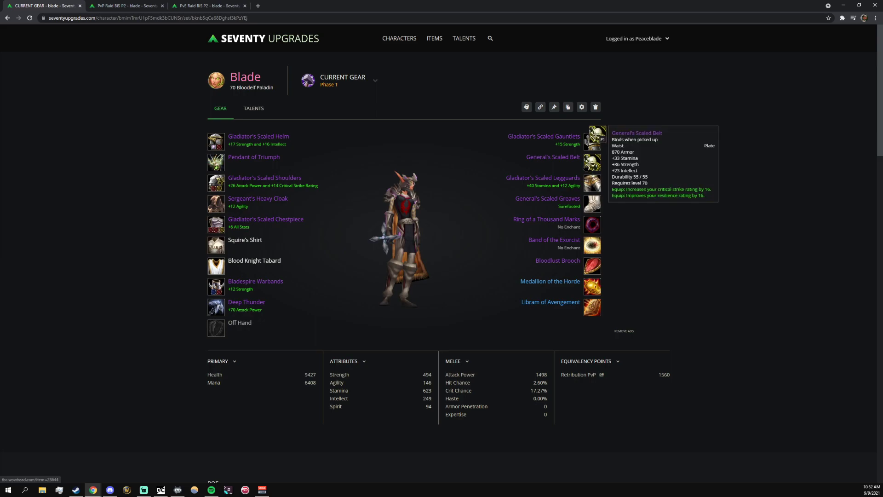
left_click(592, 161)
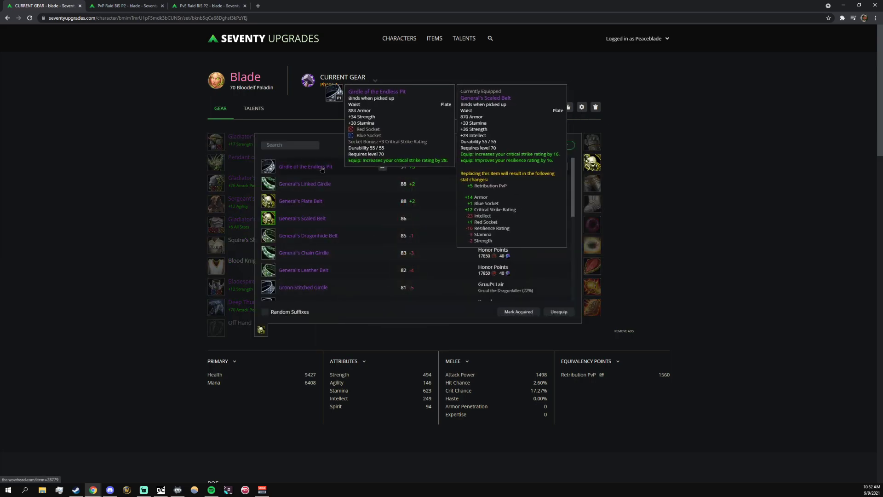
left_click(201, 279)
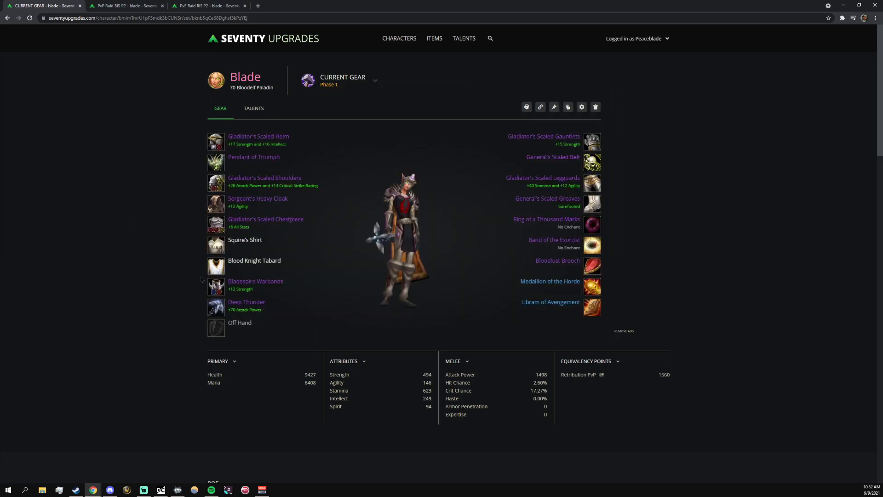
left_click(216, 285)
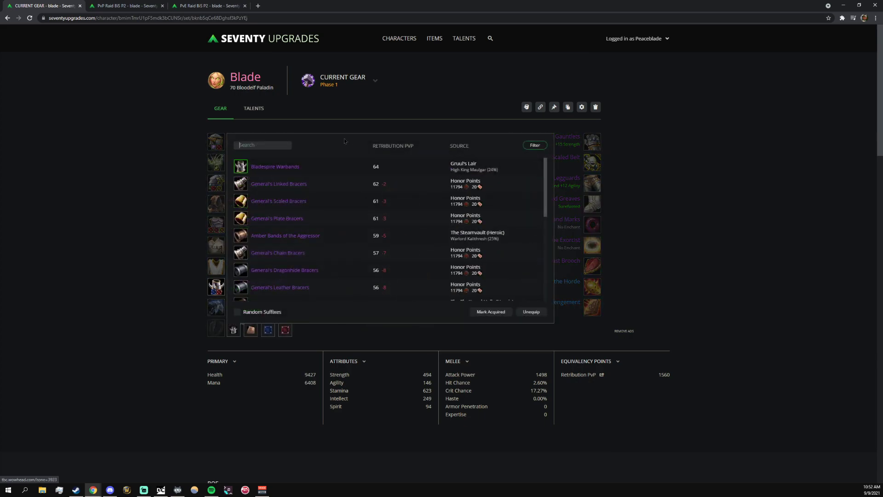
left_click(293, 203)
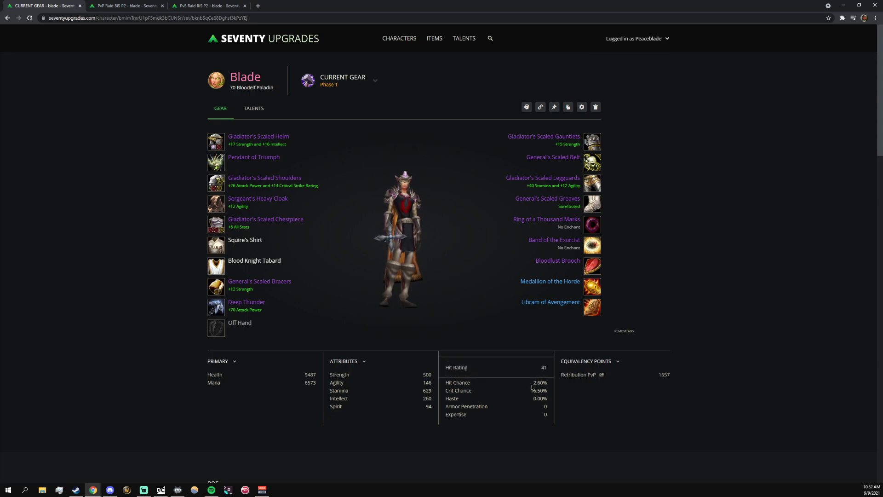
Check the Precision talent in the Protection tree and review the ring alternatives to Band of the Exorcist
left_click(259, 114)
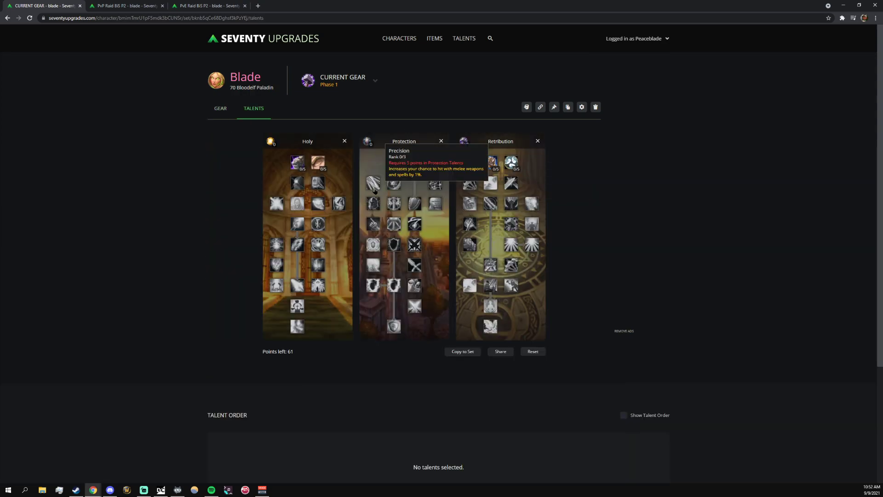
key("alt+Left")
mouse_move(592, 250)
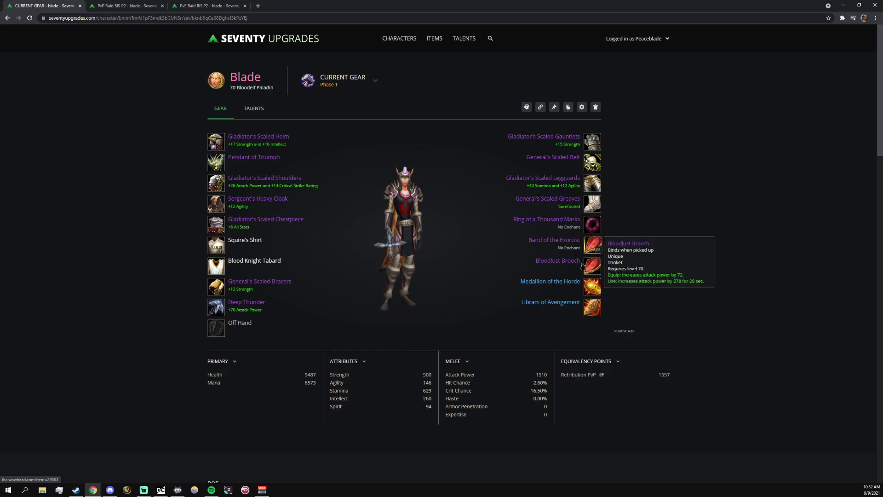
left_click(592, 250)
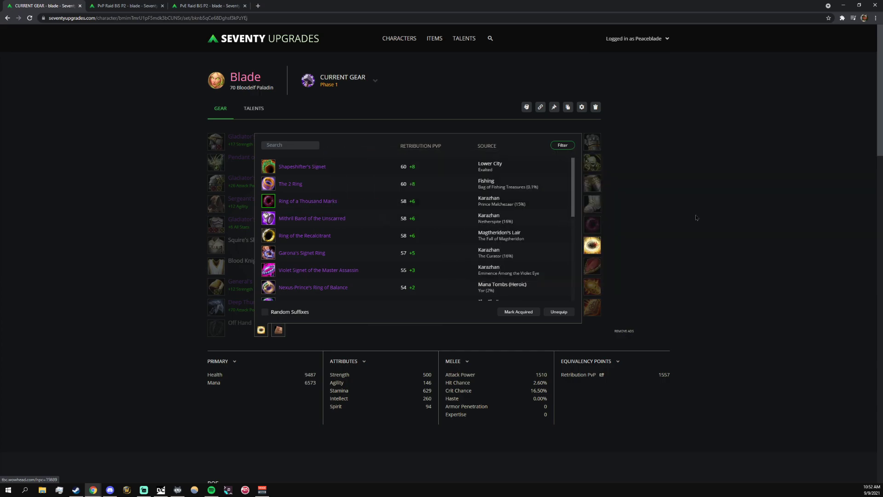
key("Escape")
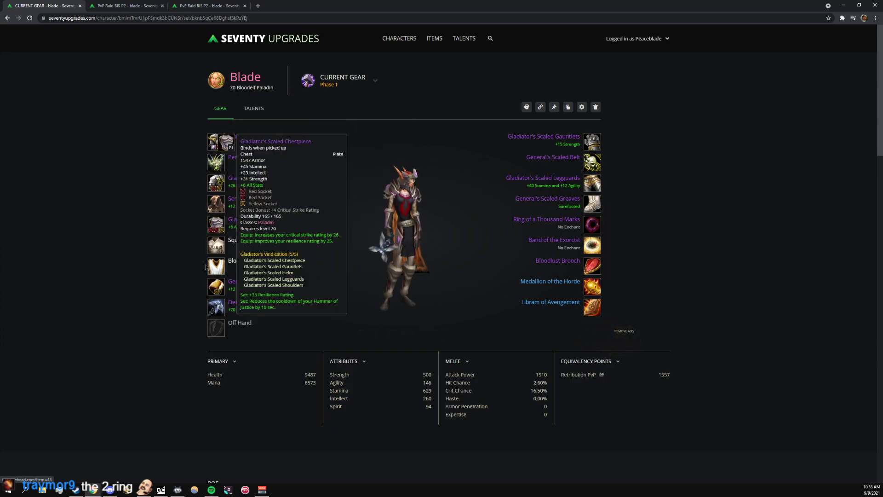
Open the PvP Raid BiS P2 set and review the weapon options alongside Twinblade of the Phoenix
left_click(128, 6)
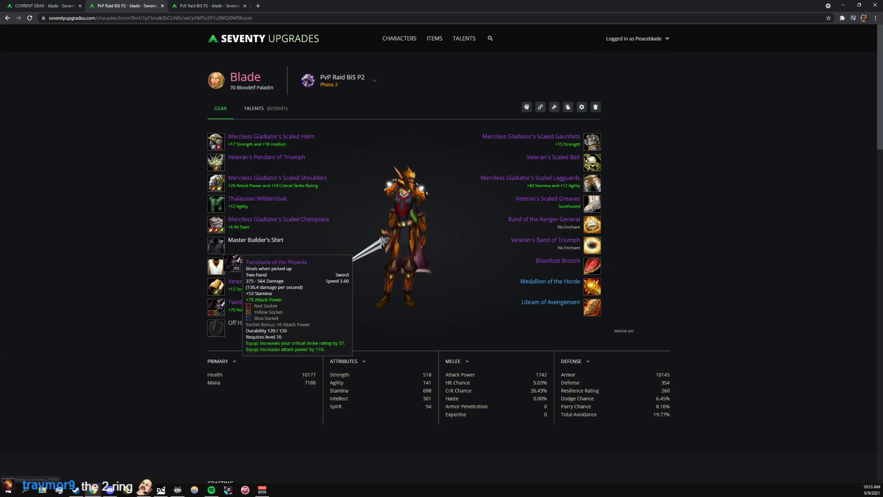
left_click(215, 305)
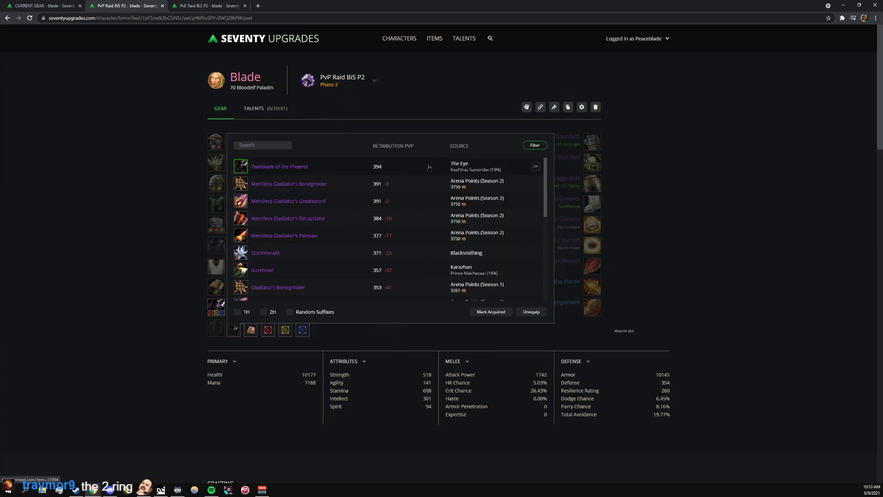
mouse_move(279, 179)
left_click(261, 166)
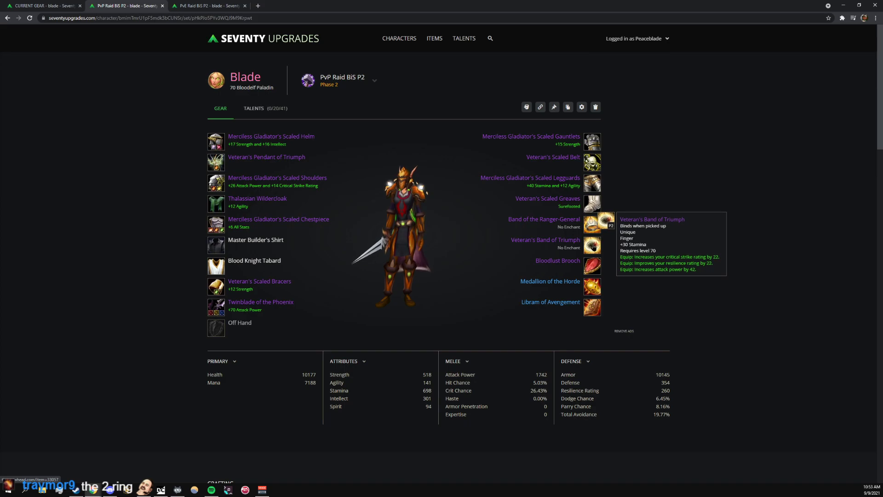
Inspect the item details of the rings, greaves, legguards and belt in the PvP Raid BiS P2 set
left_click(594, 246)
left_click(593, 230)
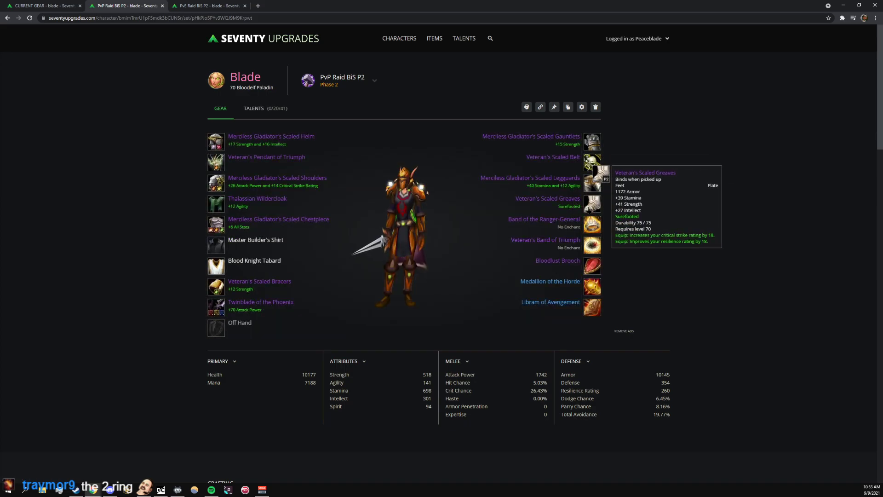
mouse_move(593, 224)
mouse_move(594, 185)
mouse_move(598, 160)
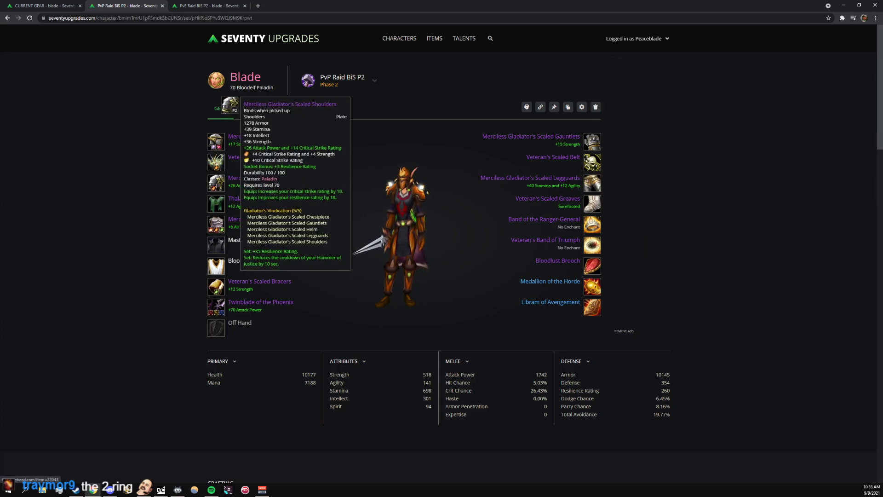
Inspect the neck and cloak of the PvP Raid BiS P2 set and review the alternatives to Thalassian Wildercloak
mouse_move(216, 162)
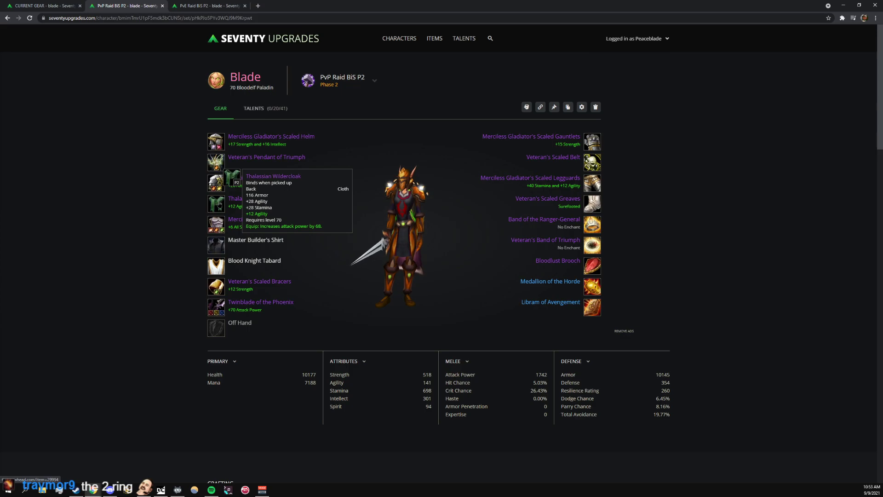
left_click(218, 204)
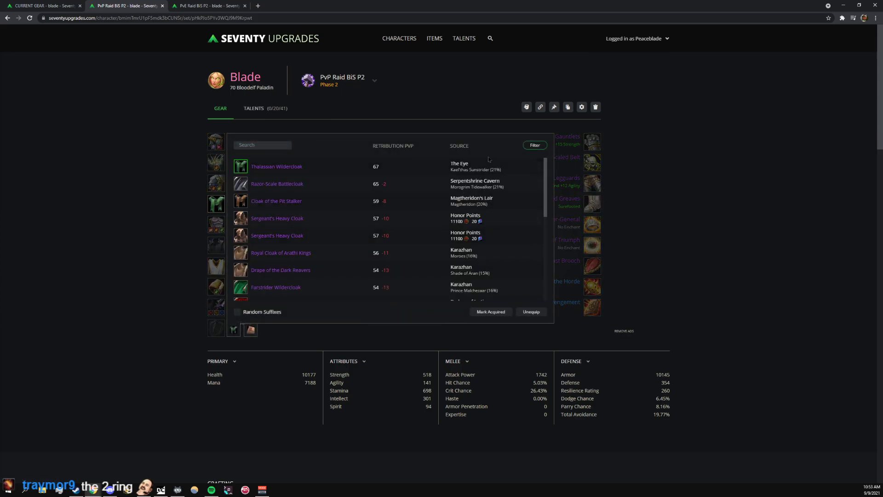
mouse_move(251, 167)
left_click(616, 197)
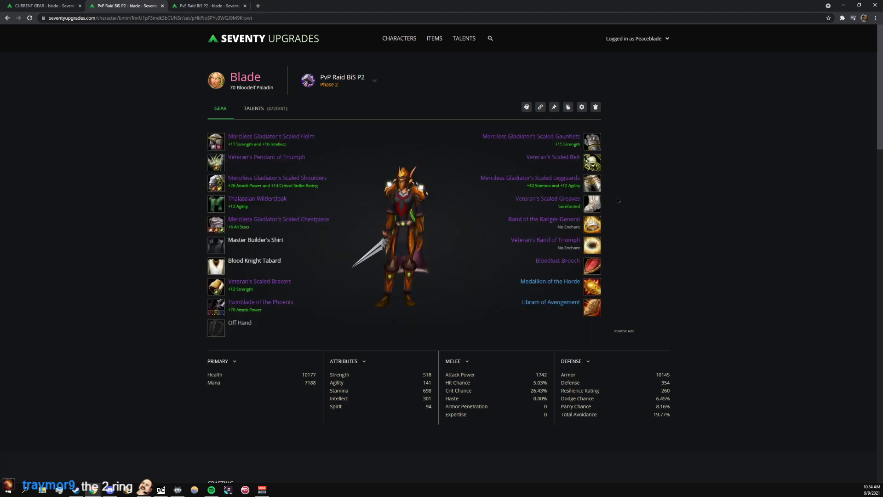
Try Crystalforge Greaves in the leg slot to compare stats, and re-equip Merciless Gladiator's Scaled Legguards
left_click(594, 188)
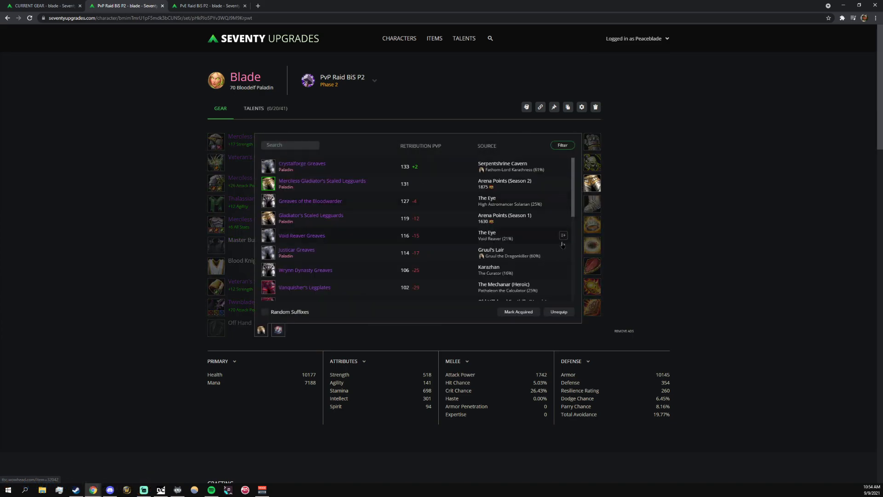
mouse_move(311, 170)
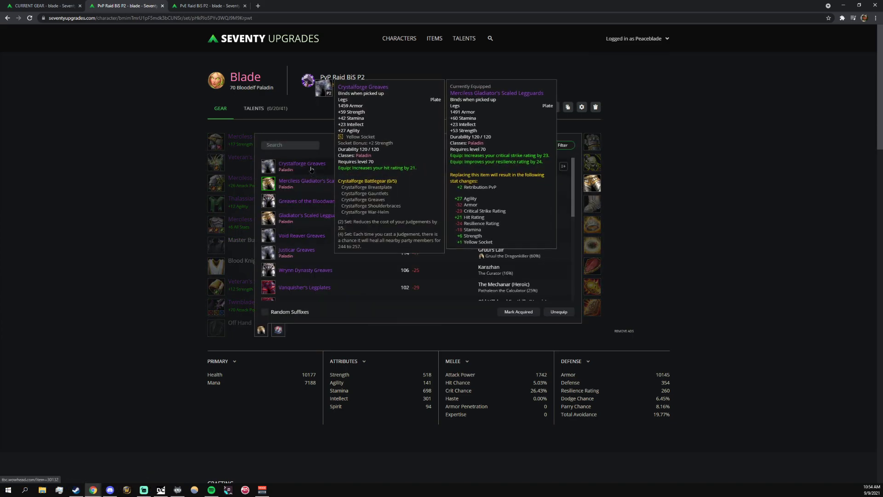
mouse_move(534, 392)
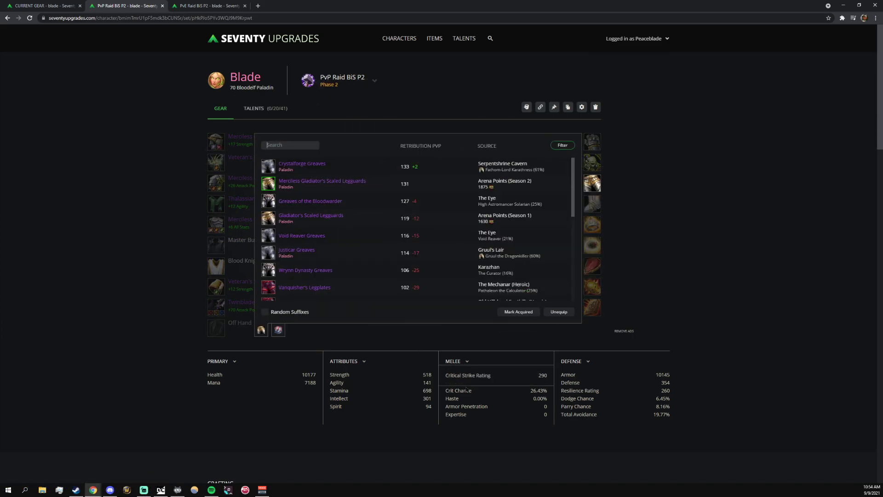
left_click(318, 168)
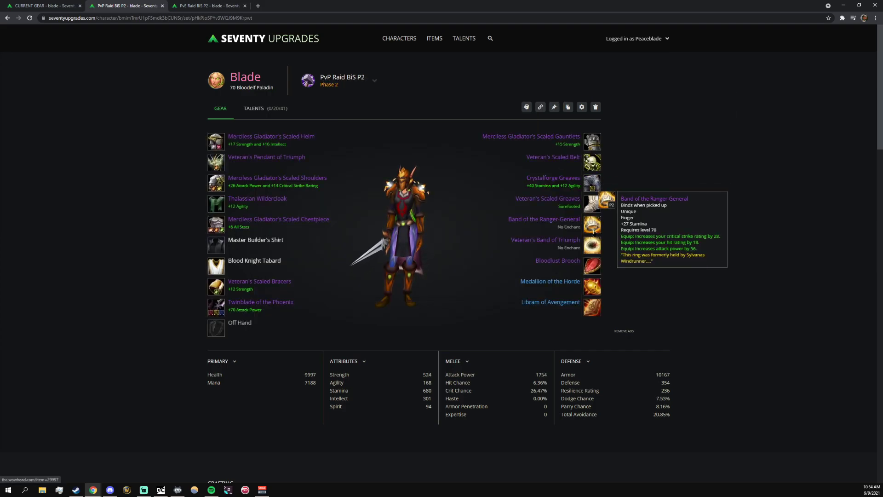
mouse_move(597, 248)
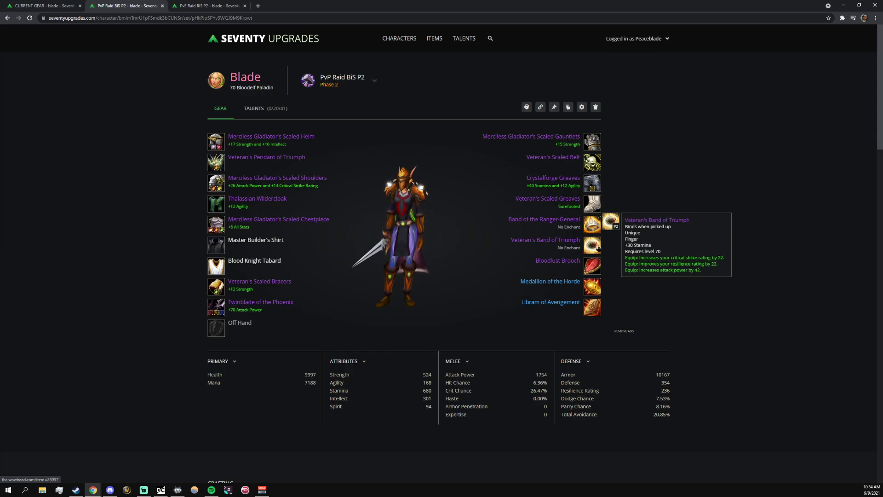
left_click(592, 183)
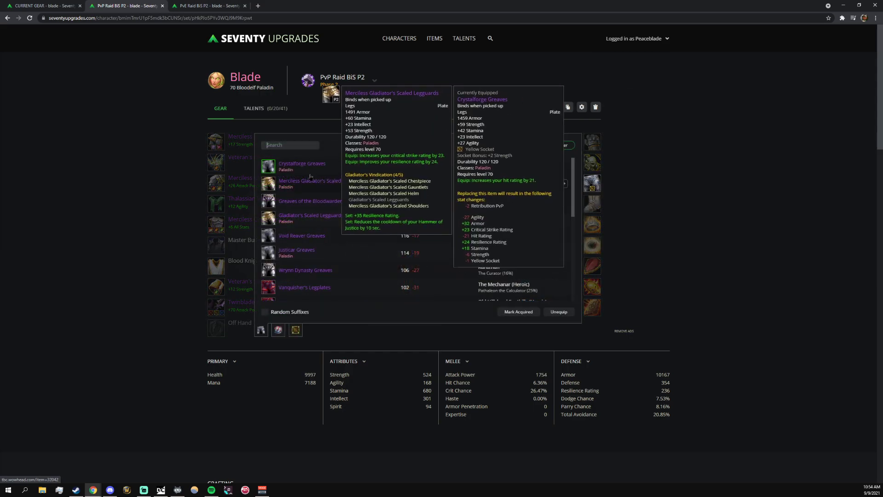
left_click(299, 183)
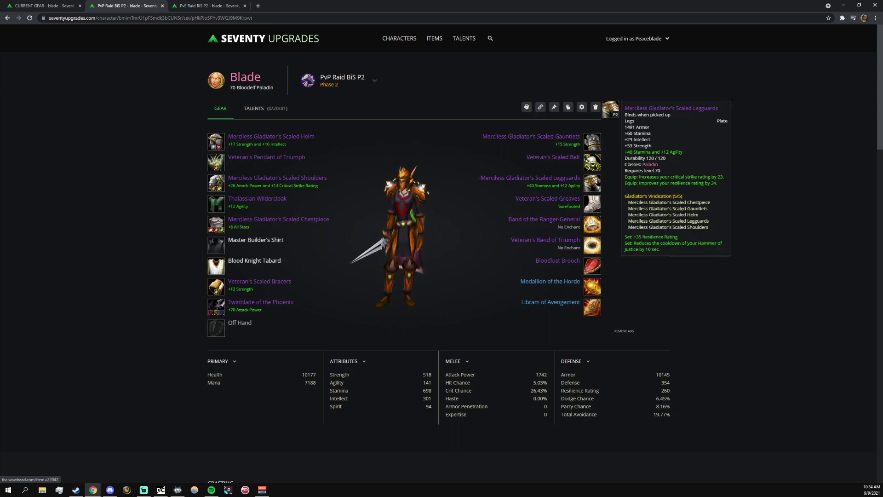
Review the alternatives to Merciless Gladiator's Scaled Gauntlets and to Band of the Ranger-General
left_click(593, 147)
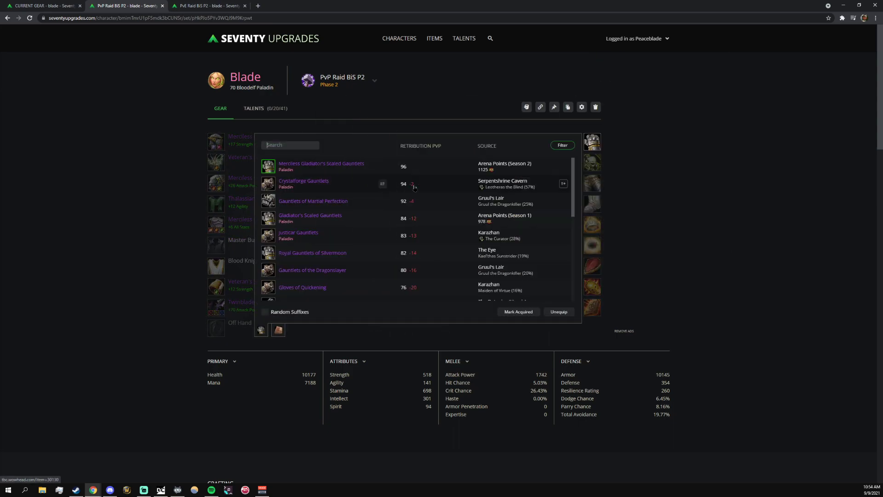
left_click(600, 193)
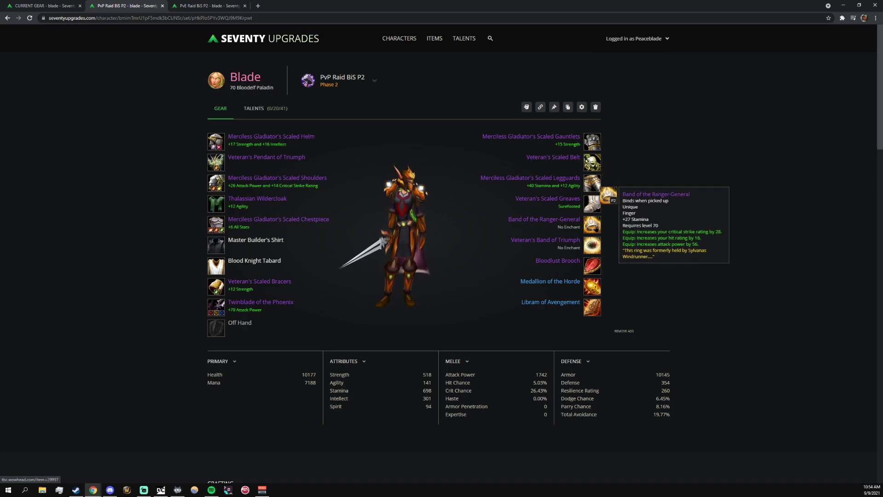
left_click(596, 228)
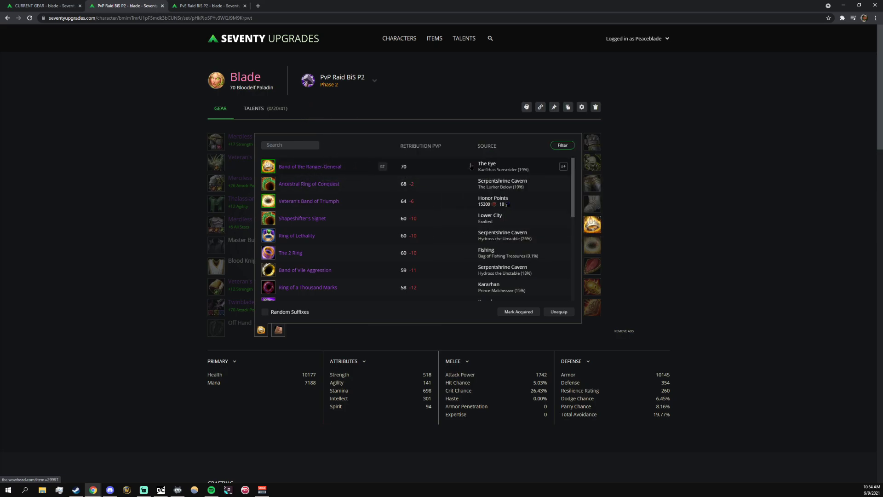
left_click(661, 219)
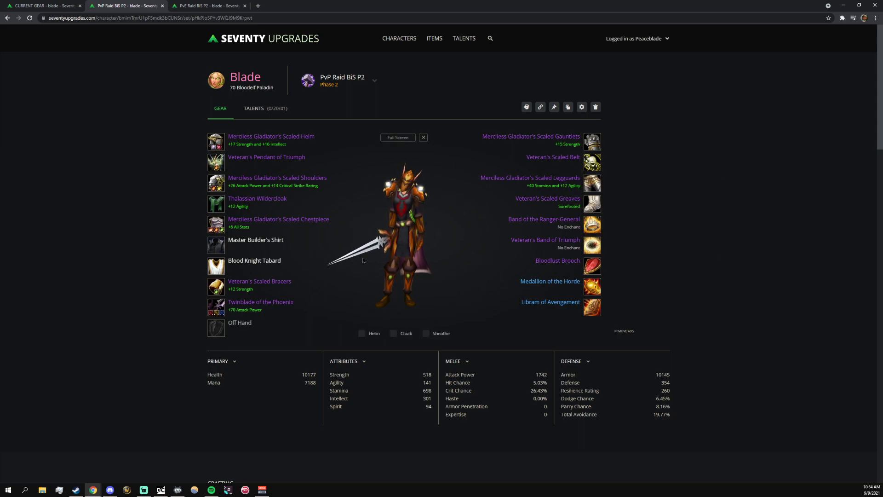
Rotate the character model and inspect Merciless Gladiator's Scaled Helm with its head enchant
left_click_drag(501, 266, 354, 193)
mouse_move(213, 148)
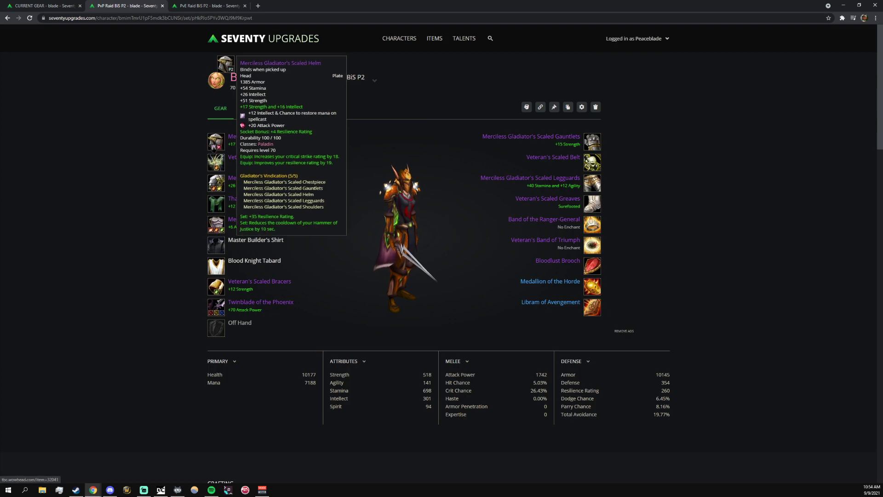
mouse_move(260, 145)
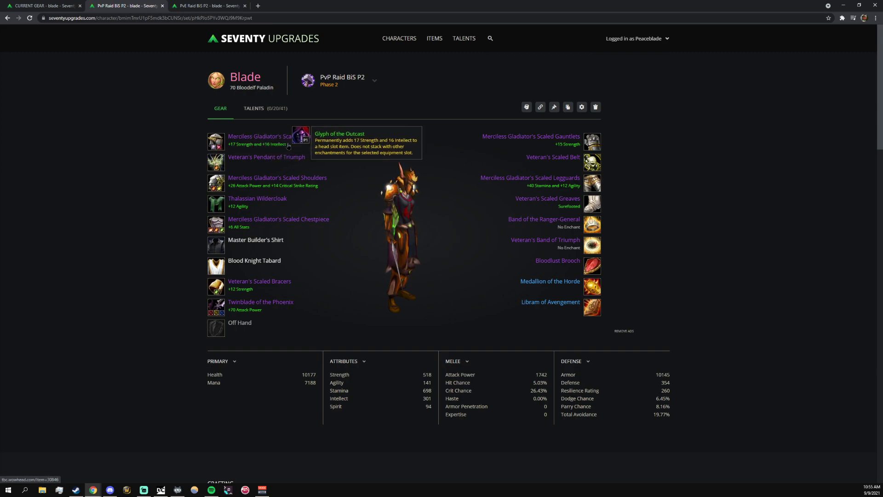
Open the PvE Raid BiS P2 set and compare Bracers of Eradication with the equipped Bladespire Warbands
left_click(204, 5)
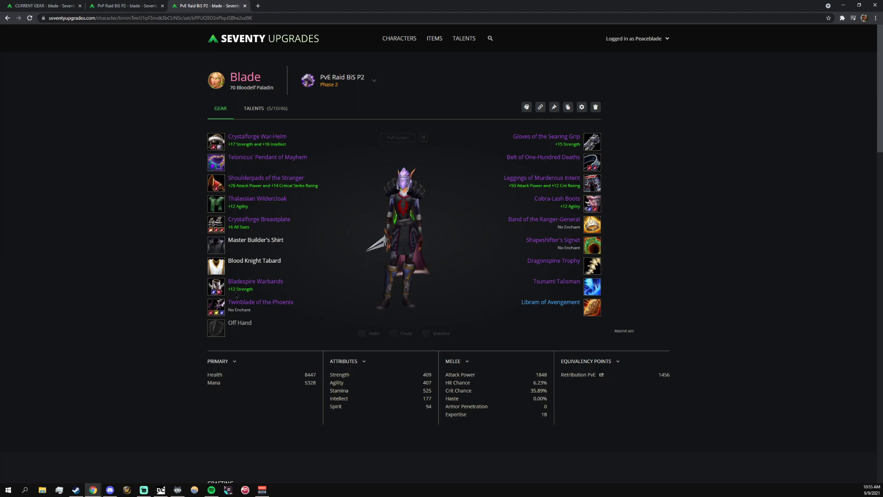
mouse_move(216, 286)
left_click(219, 245)
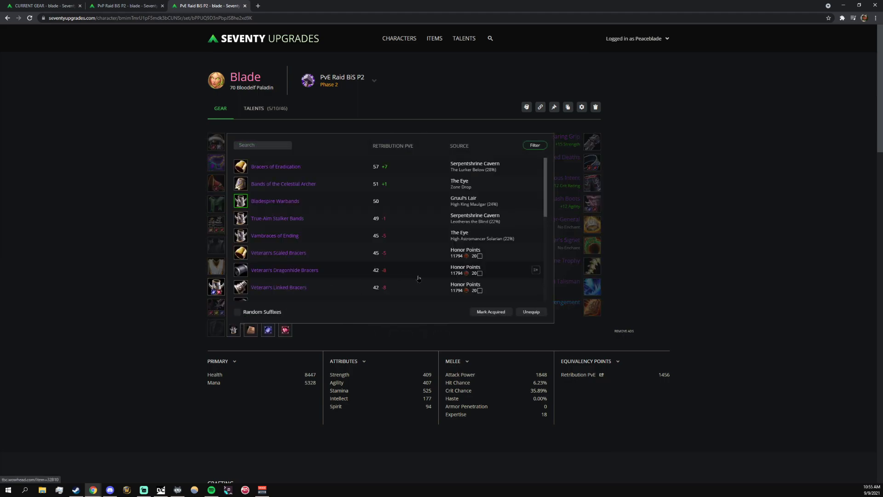
mouse_move(294, 167)
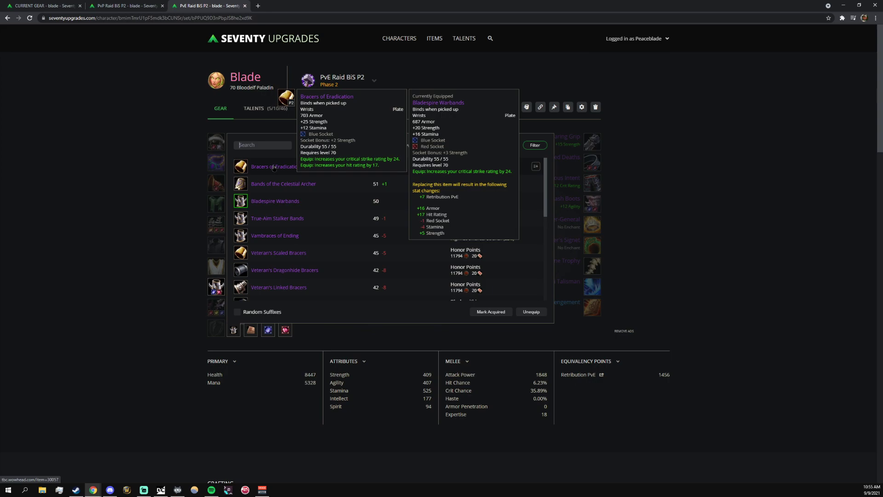
mouse_move(280, 204)
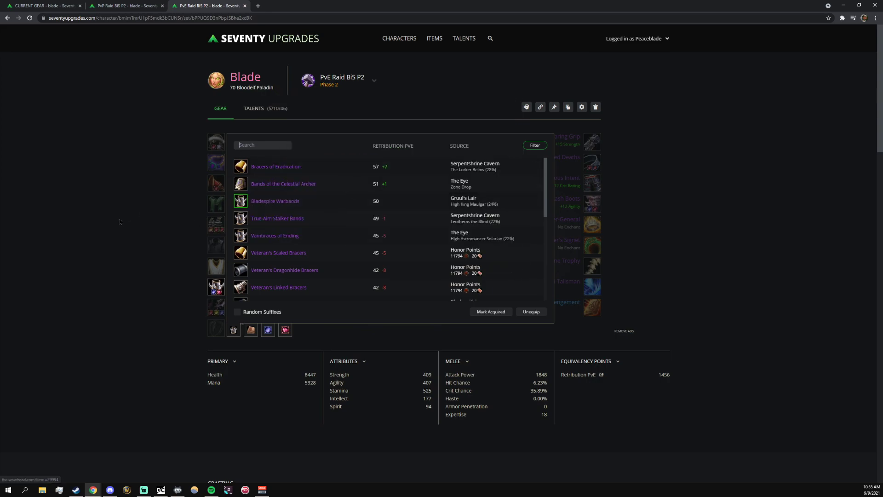
left_click(559, 297)
Inspect the ring, helm, Tsunami Talisman and gloves in the PvE Raid BiS P2 set
mouse_move(593, 223)
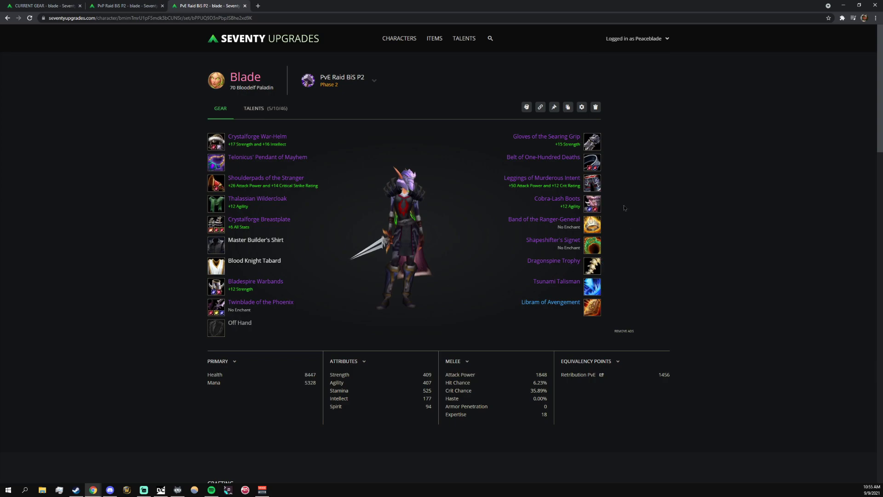
mouse_move(235, 137)
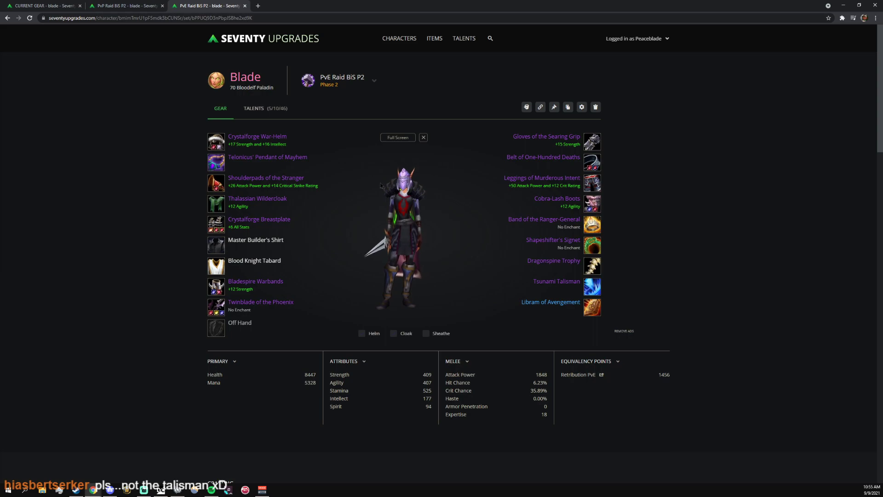
mouse_move(588, 290)
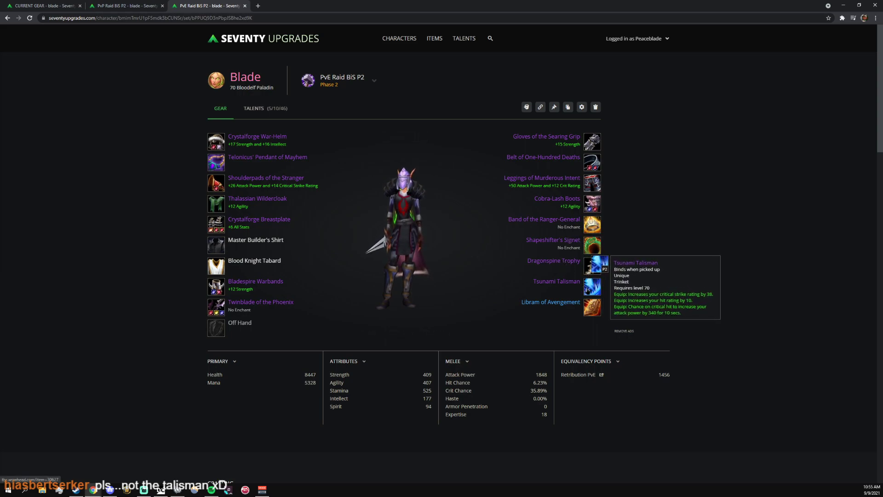
mouse_move(583, 149)
Review the neck alternatives to Telonicus' Pendant of Mayhem and the shoulder alternatives to Shoulderpads of the Stranger
mouse_move(218, 163)
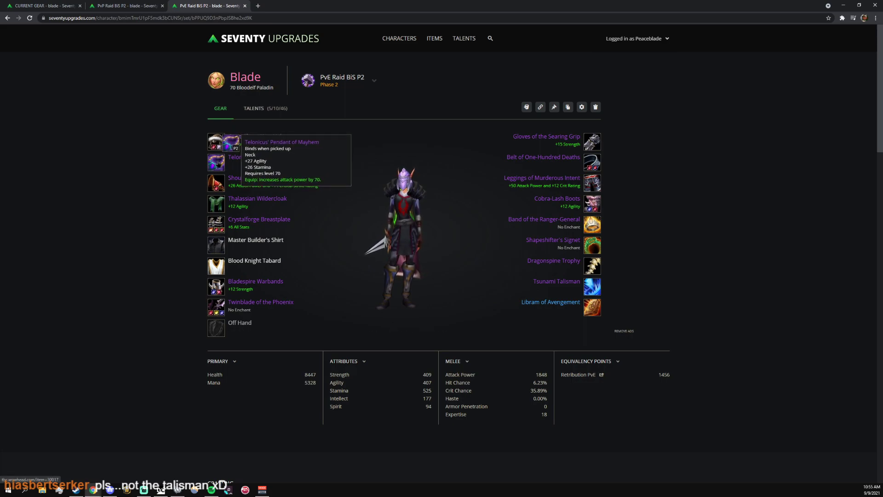
left_click(218, 163)
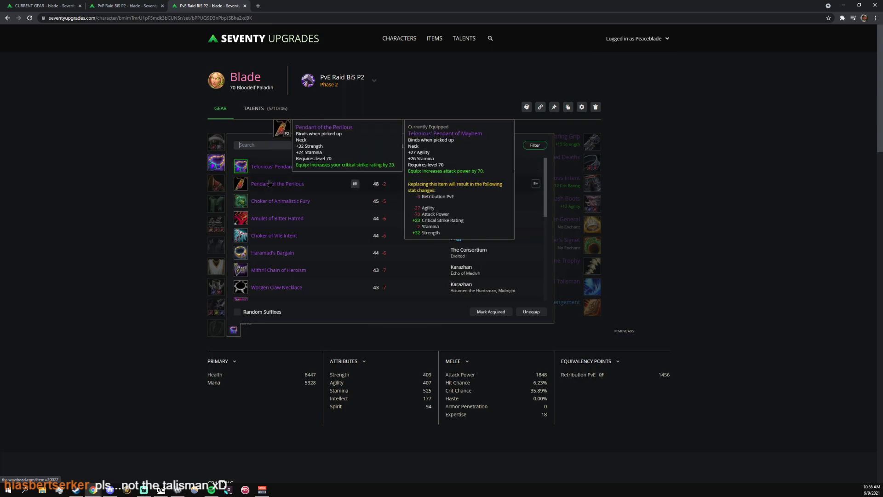
left_click(216, 183)
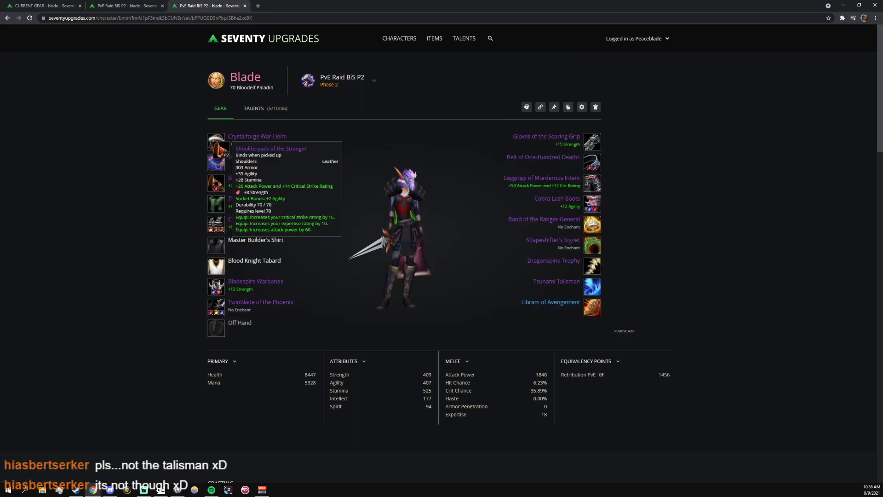
left_click(216, 182)
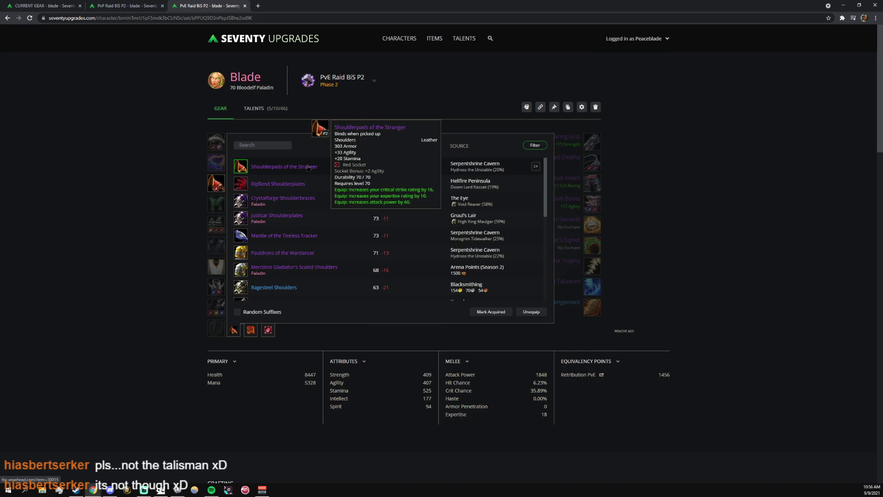
left_click(217, 183)
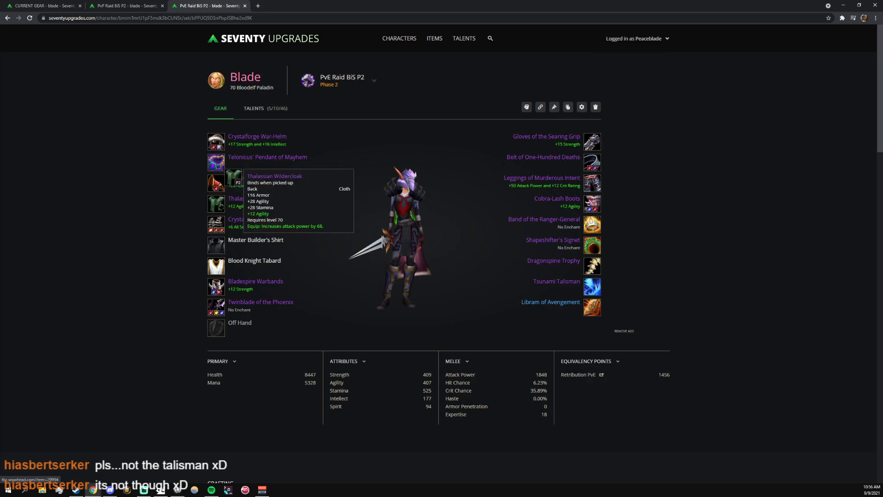
Compare Razor-Scale Battlecloak and Black-Iron Battlecloak with the Thalassian Wildercloak in the PvE set
left_click(216, 202)
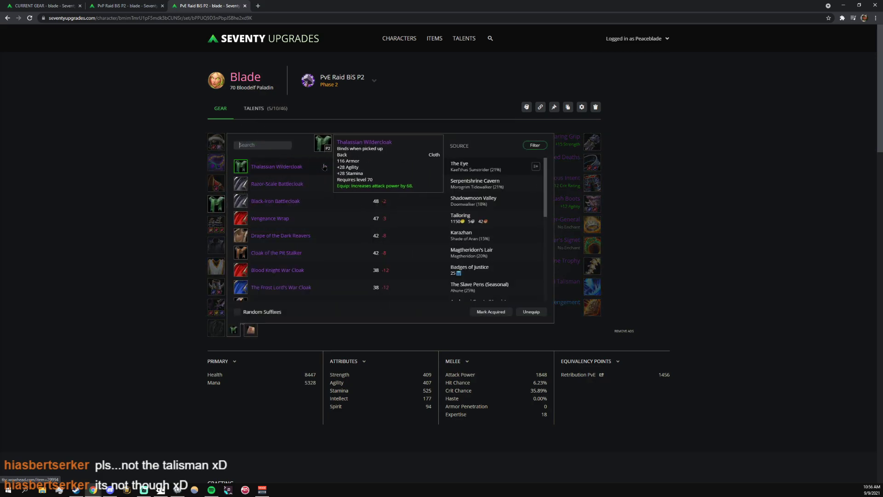
mouse_move(289, 186)
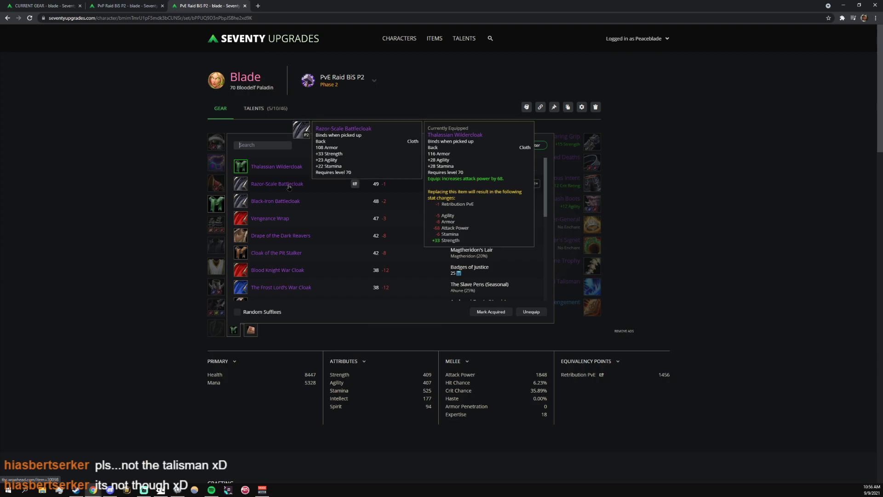
mouse_move(297, 204)
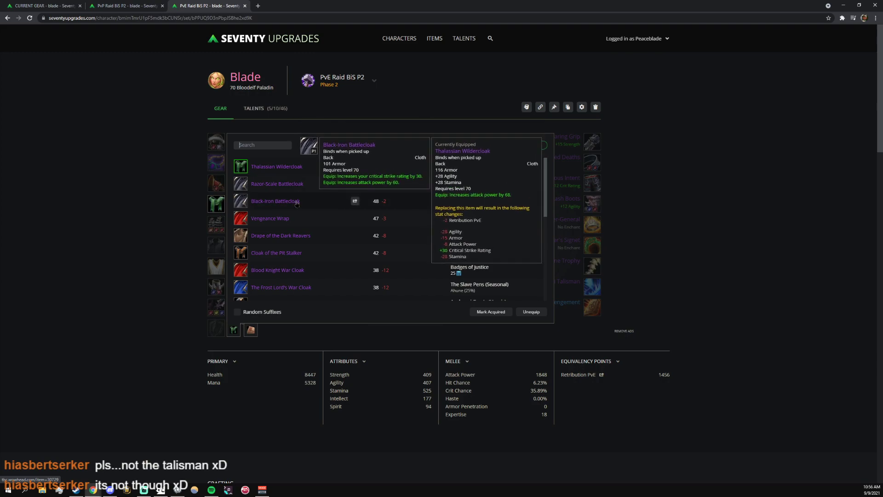
left_click(283, 173)
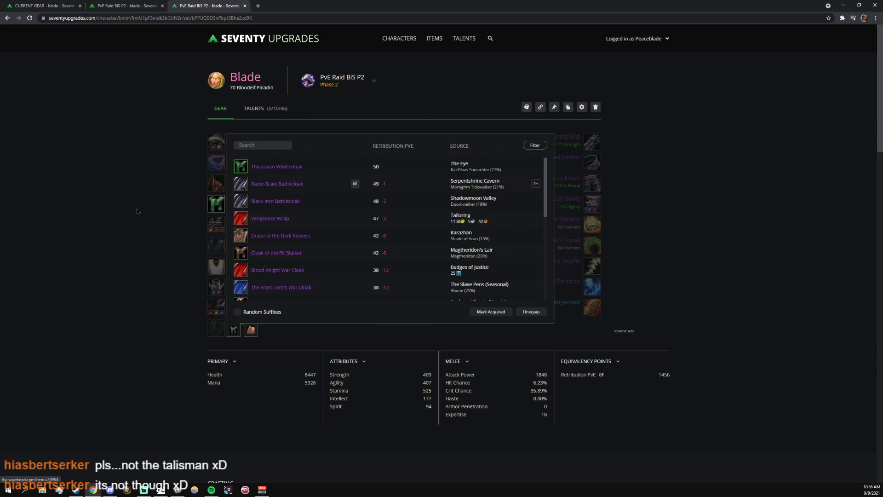
Inspect Crystalforge Breastplate and compare it with Krakken-Heart Breastplate in the chest options
mouse_move(222, 220)
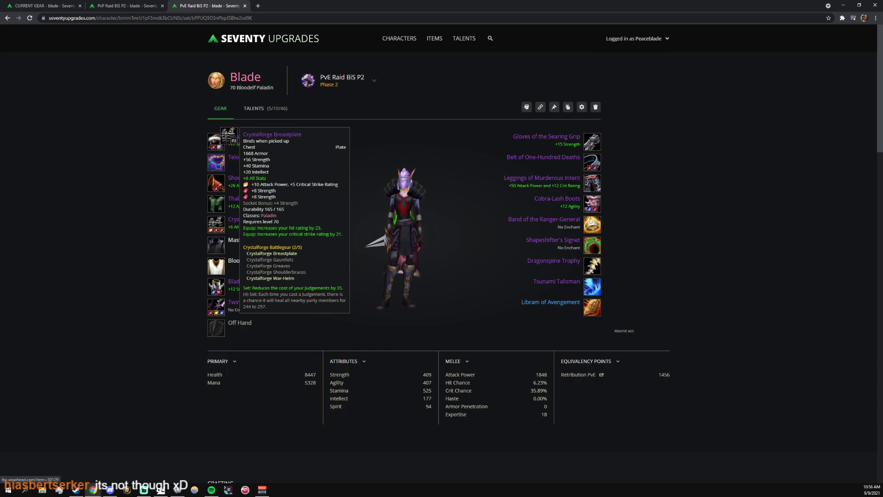
left_click(216, 225)
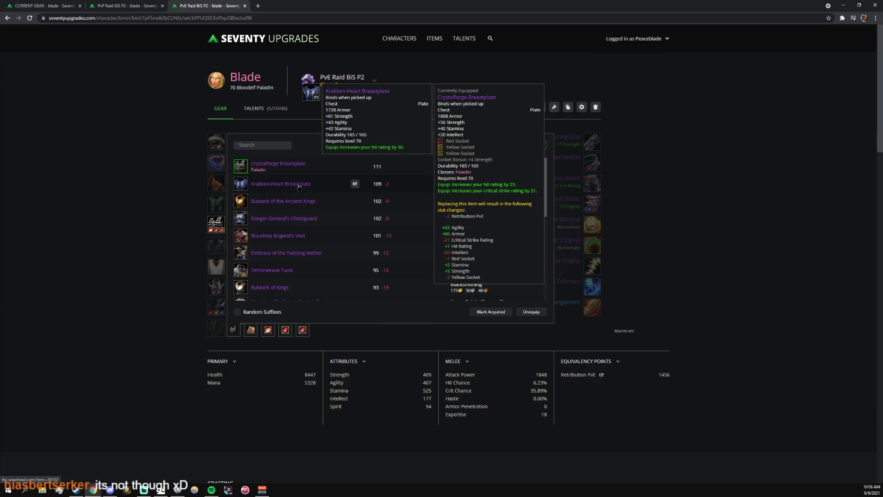
key("Escape")
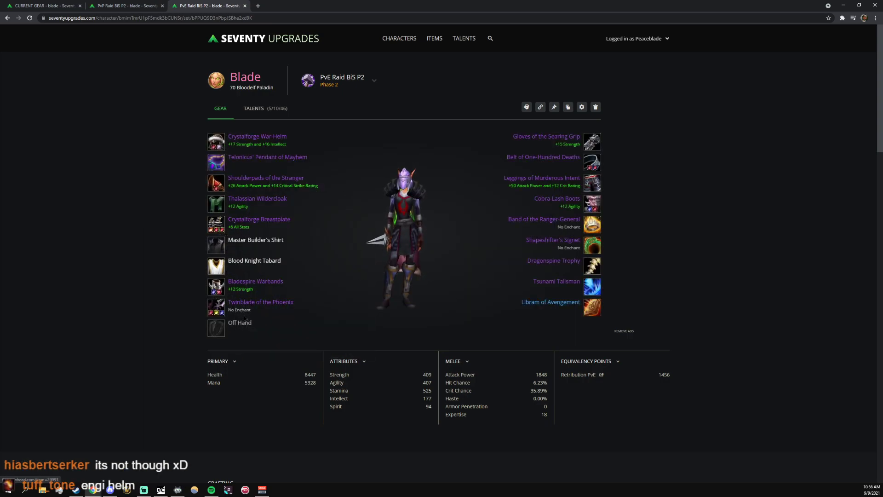
Compare Gloves of the Searing Grip with Grips of Deftness and review the alternatives to Belt of One-Hundred Deaths in the PvE set
left_click(598, 141)
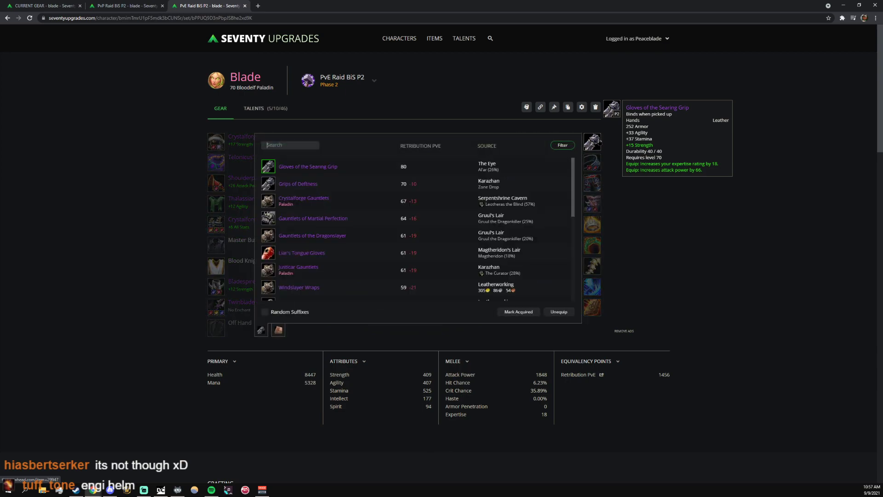
mouse_move(298, 189)
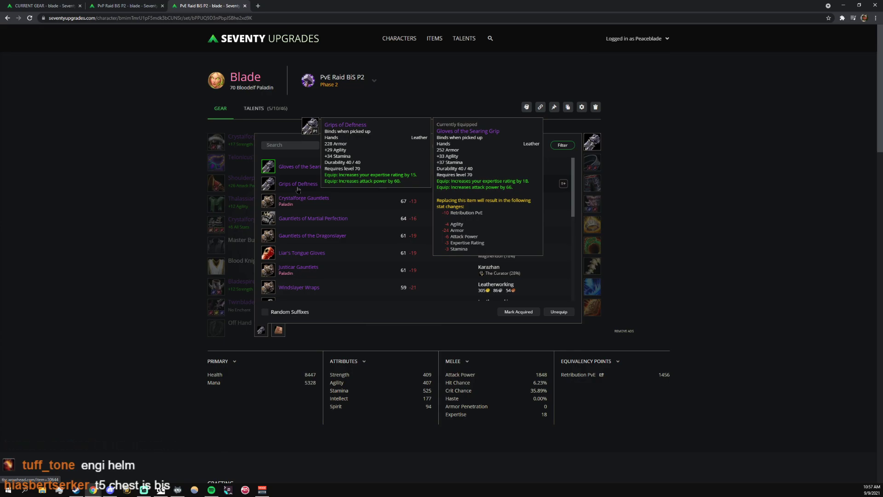
mouse_move(308, 166)
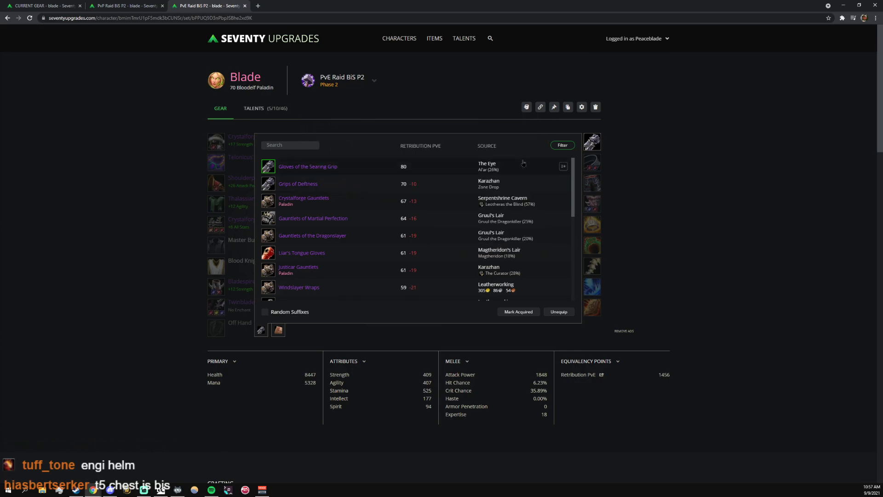
left_click(612, 174)
mouse_move(596, 159)
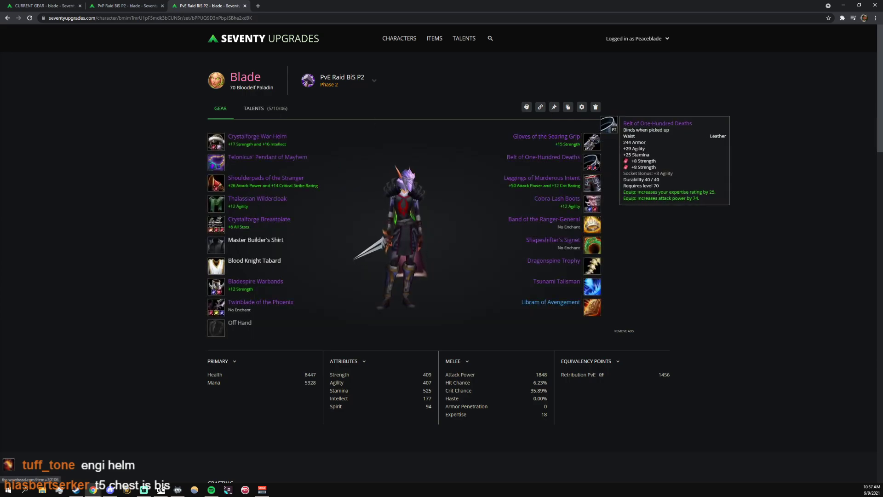
left_click(595, 159)
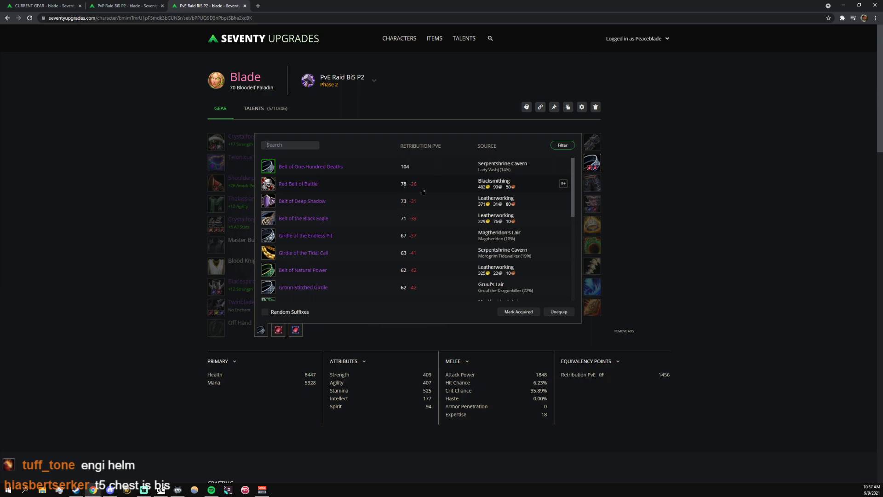
left_click(657, 197)
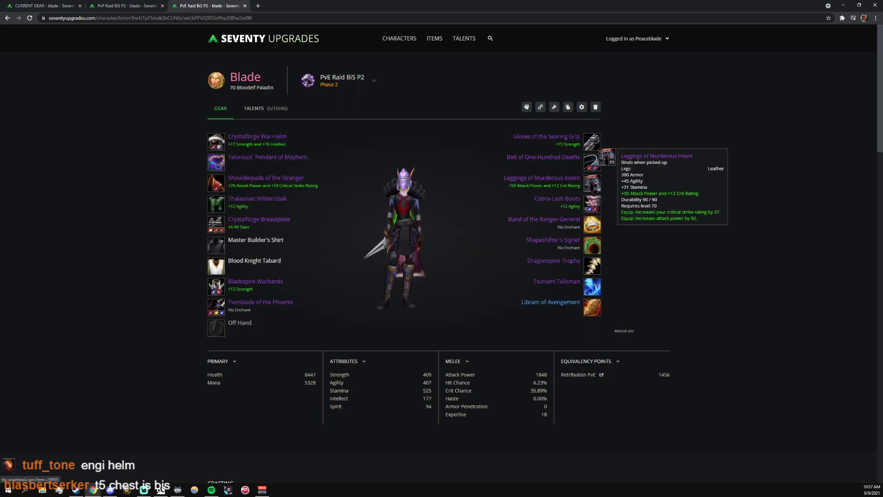
Compare Crystalforge Greaves with Leggings of Murderous Intent in the leg options and Star-Strider Boots with Cobra-Lash Boots in the feet options
left_click(593, 185)
mouse_move(304, 168)
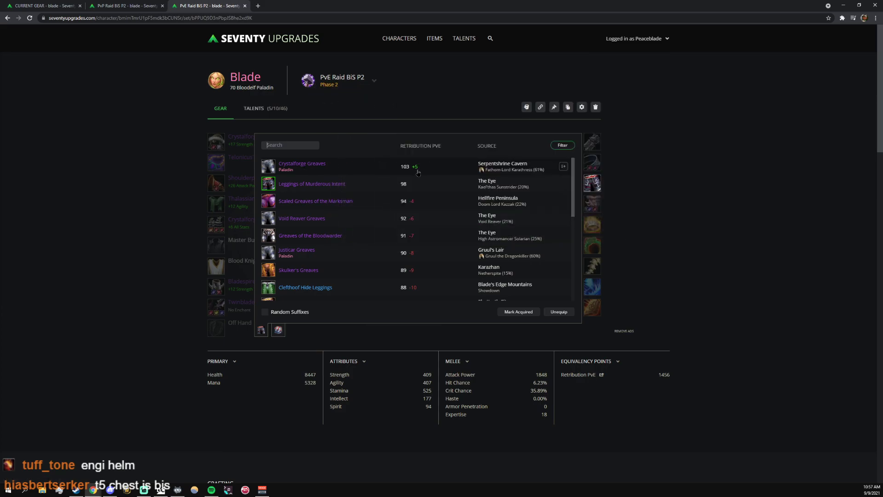
mouse_move(336, 173)
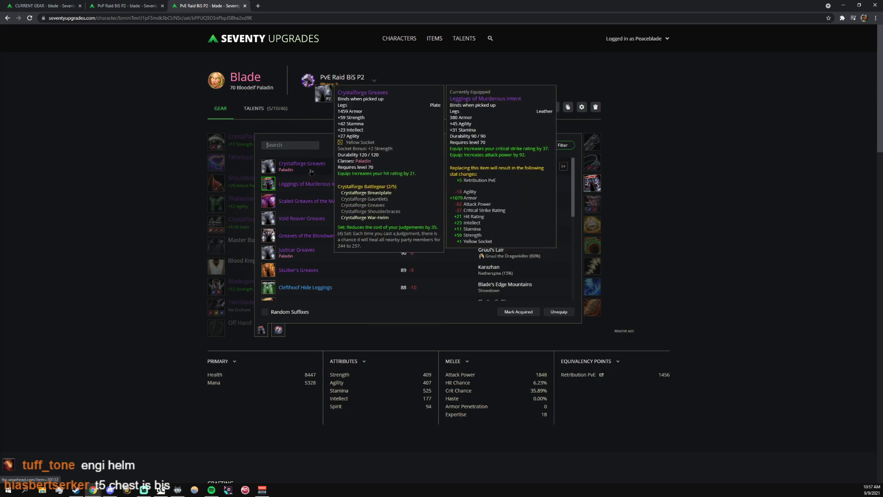
left_click(662, 201)
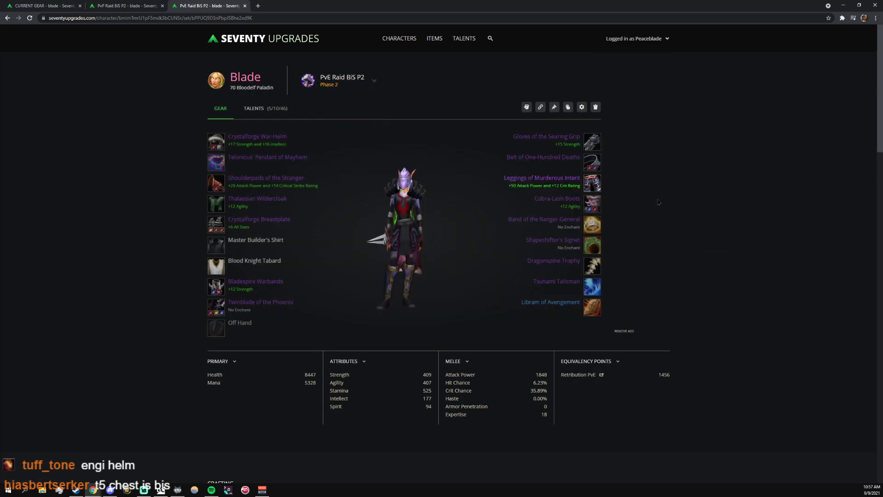
left_click(592, 204)
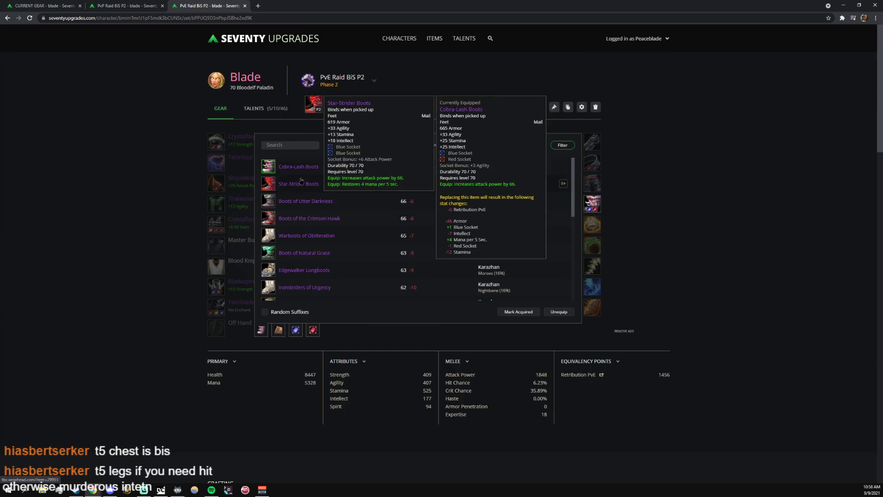
left_click(631, 213)
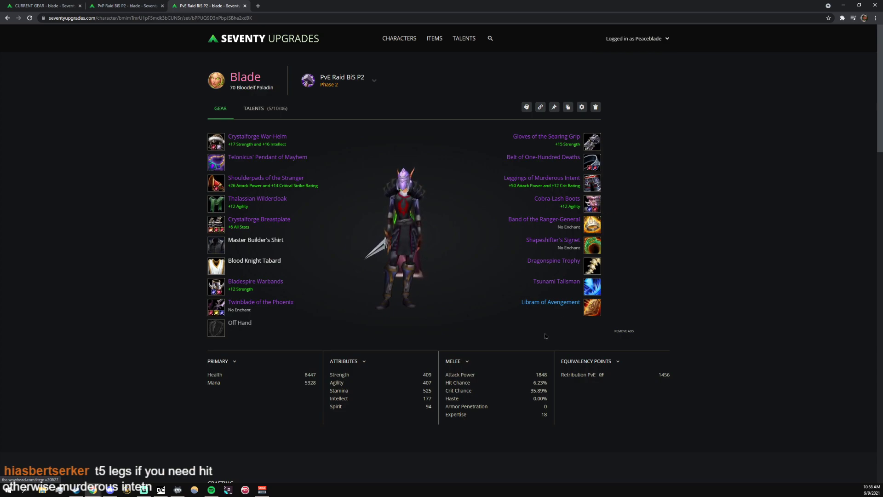
mouse_move(539, 384)
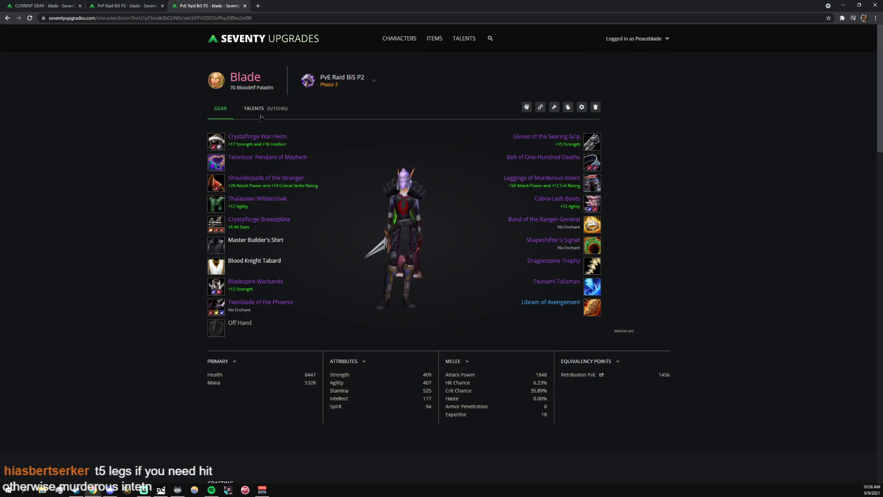
Try Crystalforge Greaves in the leg slot to check the set's stats and re-equip Leggings of Murderous Intent
mouse_move(598, 184)
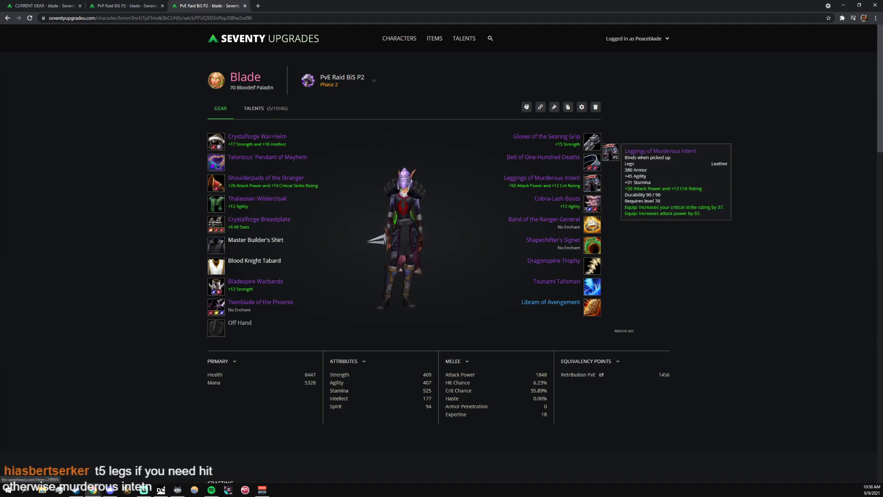
left_click(597, 185)
left_click(308, 169)
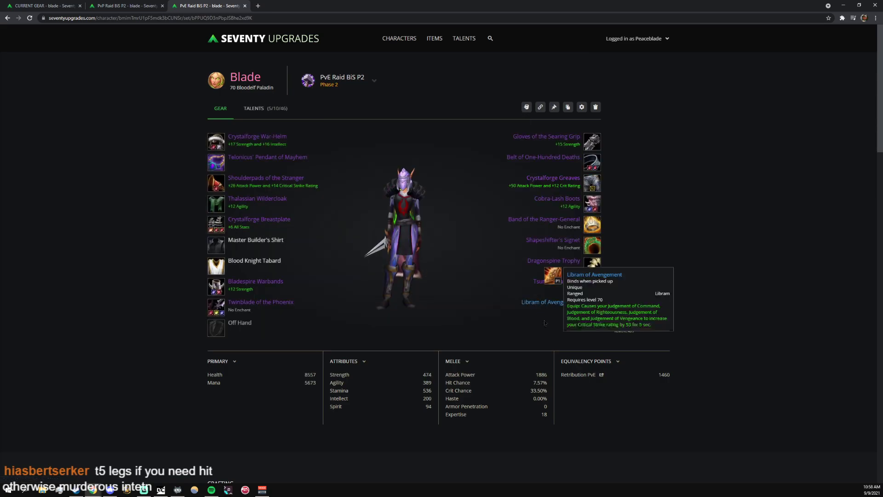
left_click(592, 182)
mouse_move(315, 217)
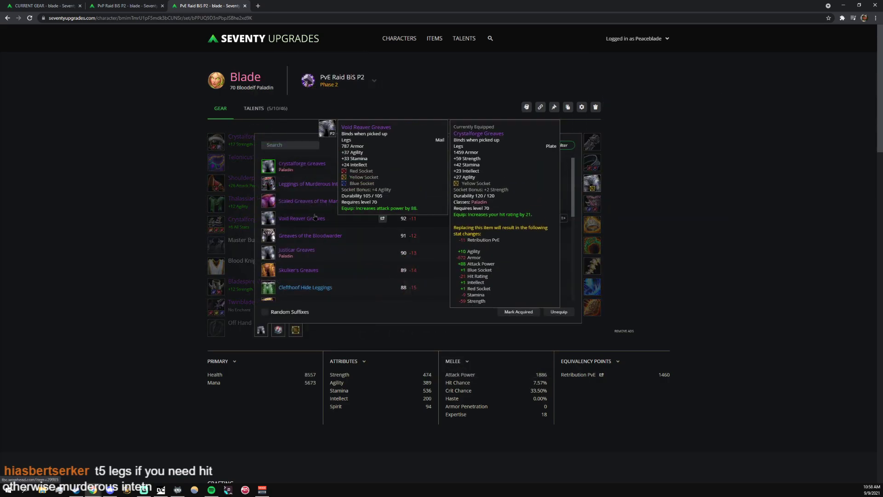
left_click(312, 184)
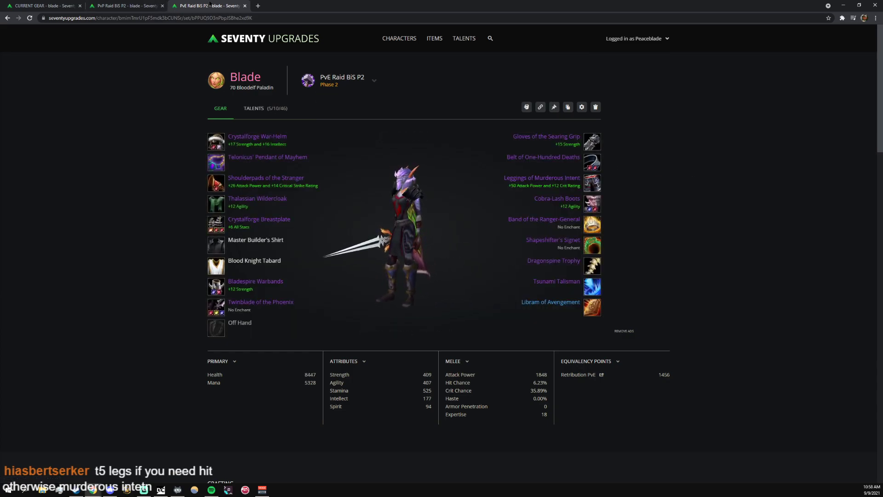
Return through the PvP Raid BiS P2 set to the CURRENT GEAR set and inspect its neck, belt, trinket and ring items
mouse_move(232, 157)
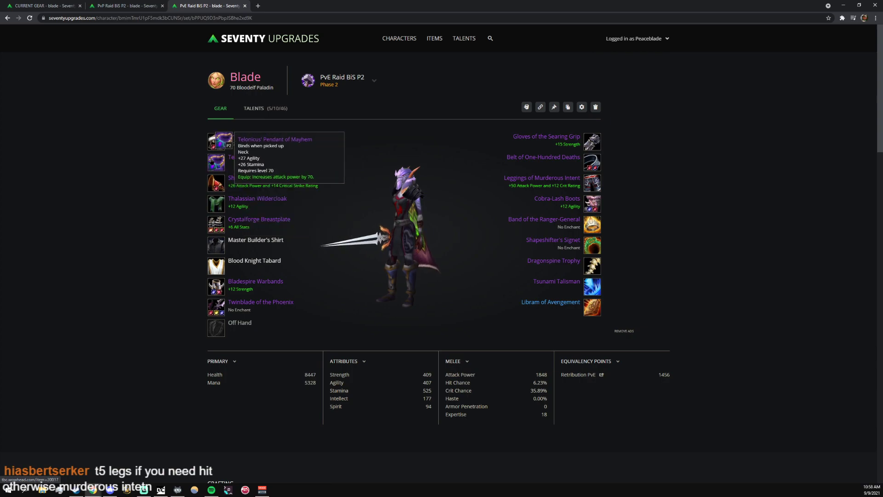
mouse_move(596, 192)
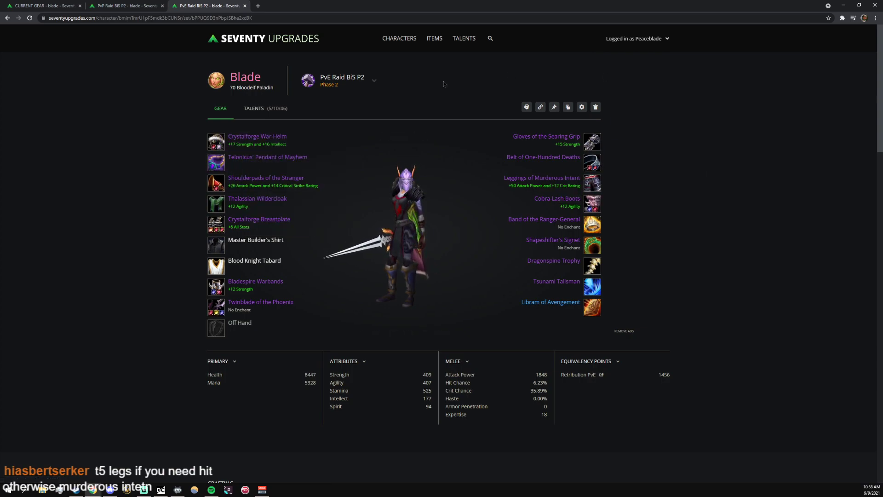
left_click(141, 6)
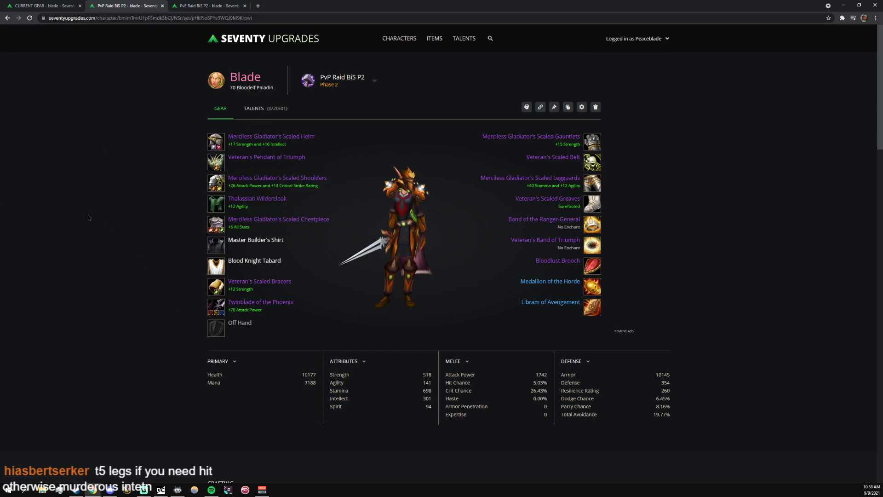
key("ctrl+shift+Tab")
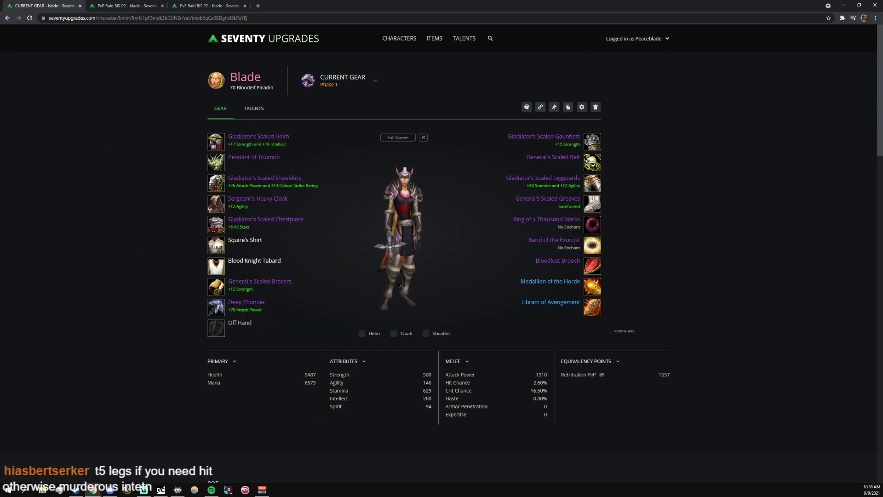
left_click_drag(400, 281, 319, 250)
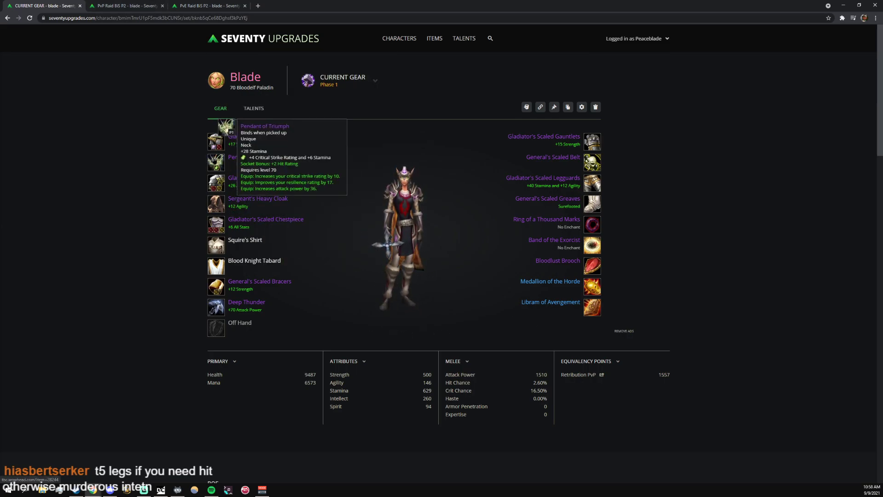
mouse_move(592, 161)
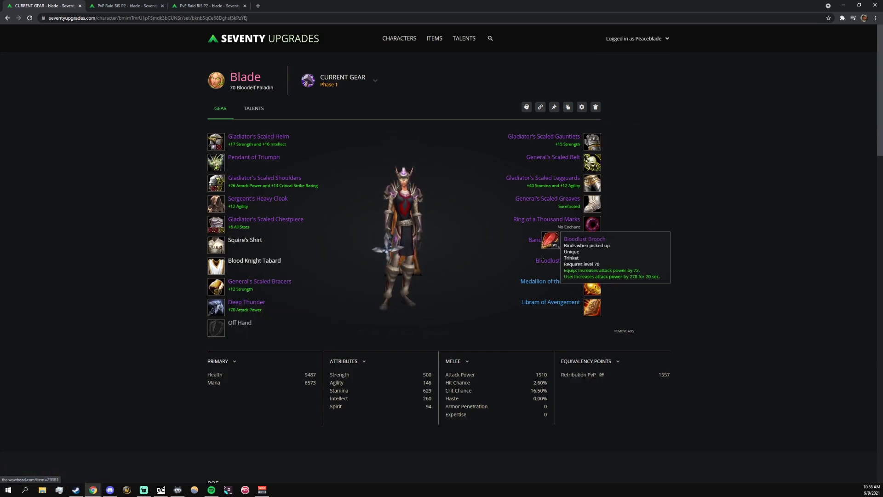
mouse_move(594, 246)
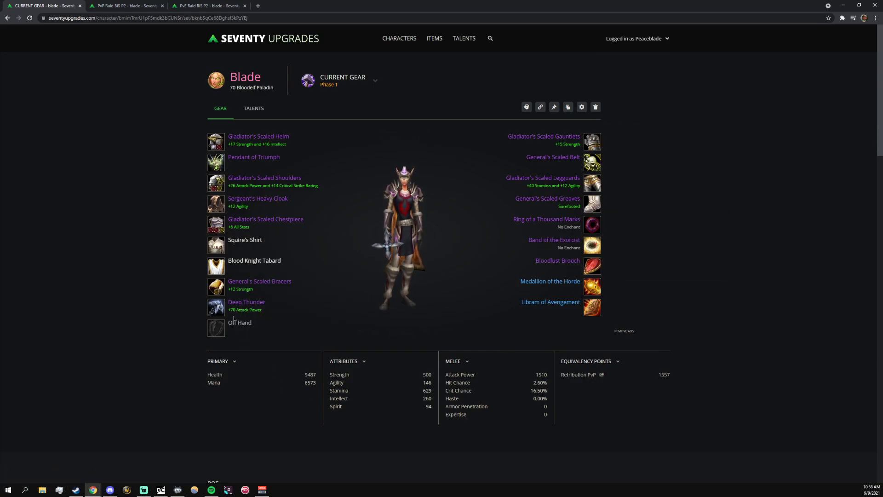